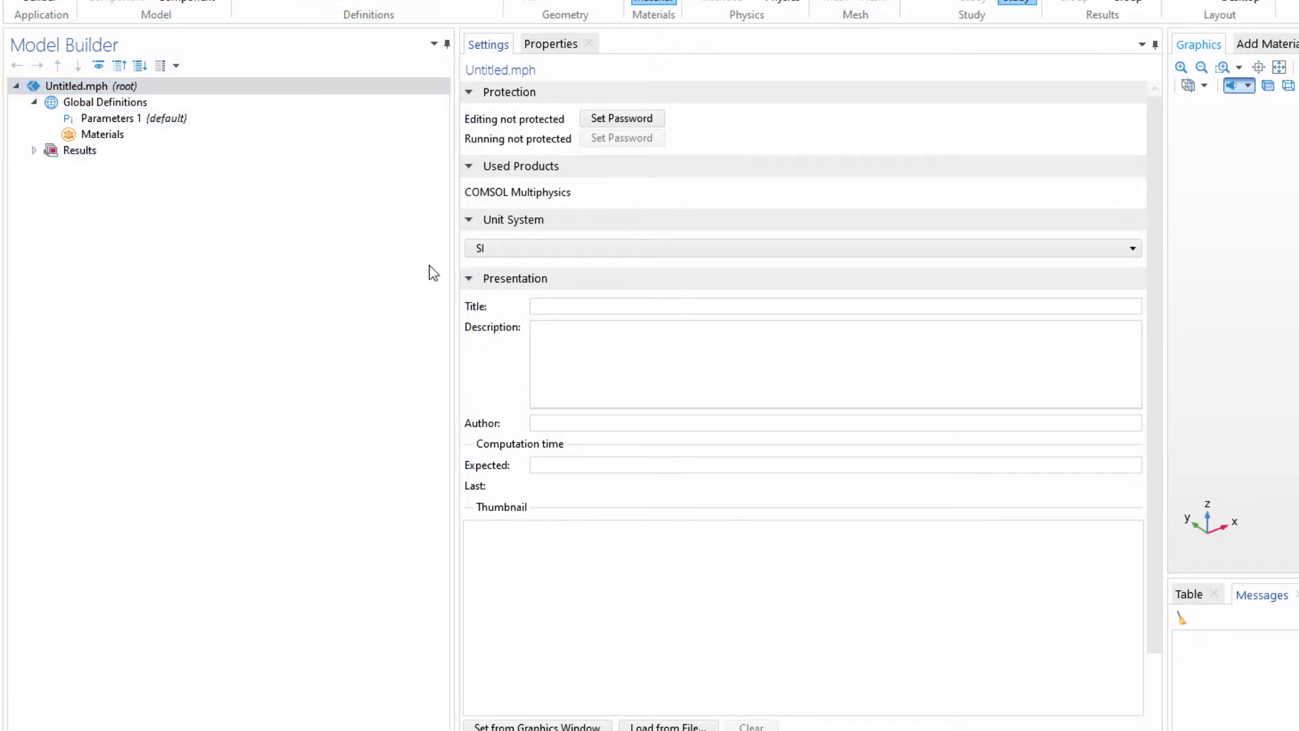
# - Add a 3D component and build a default 1 m block as a cube
pyautogui.click(199, 36)
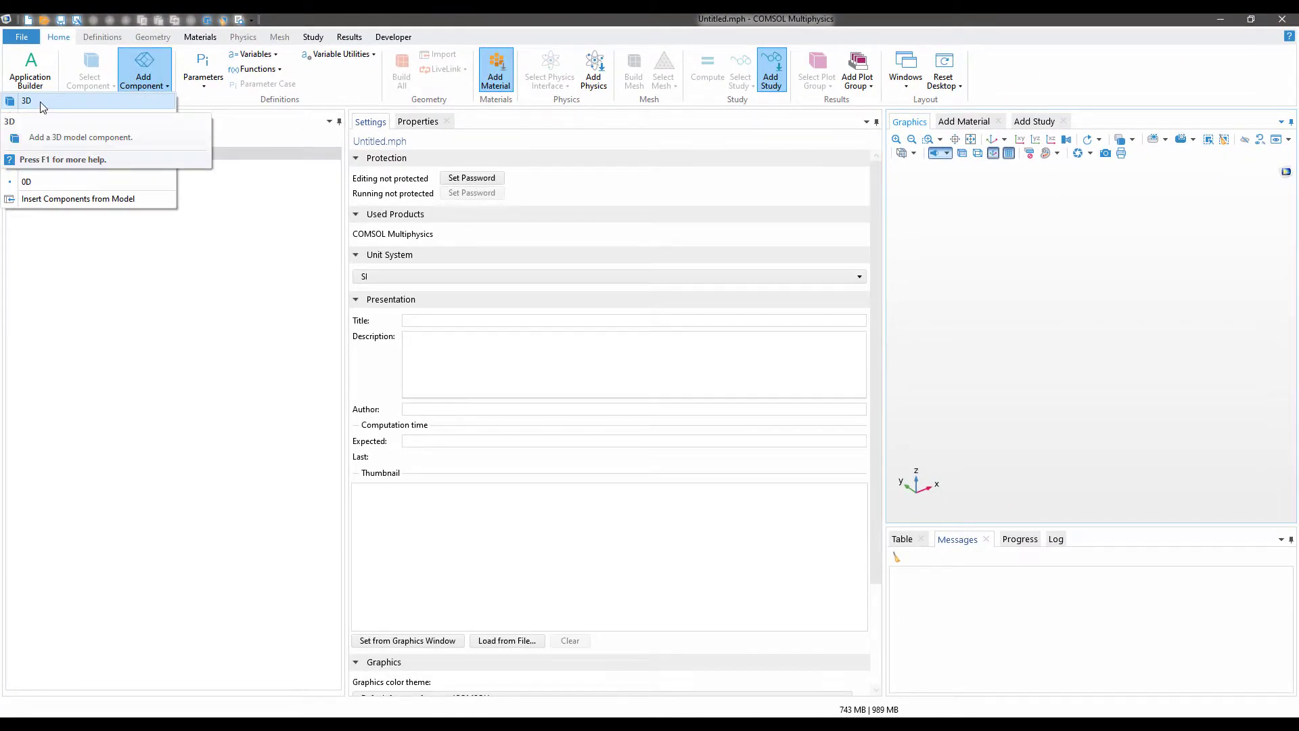
pyautogui.click(41, 104)
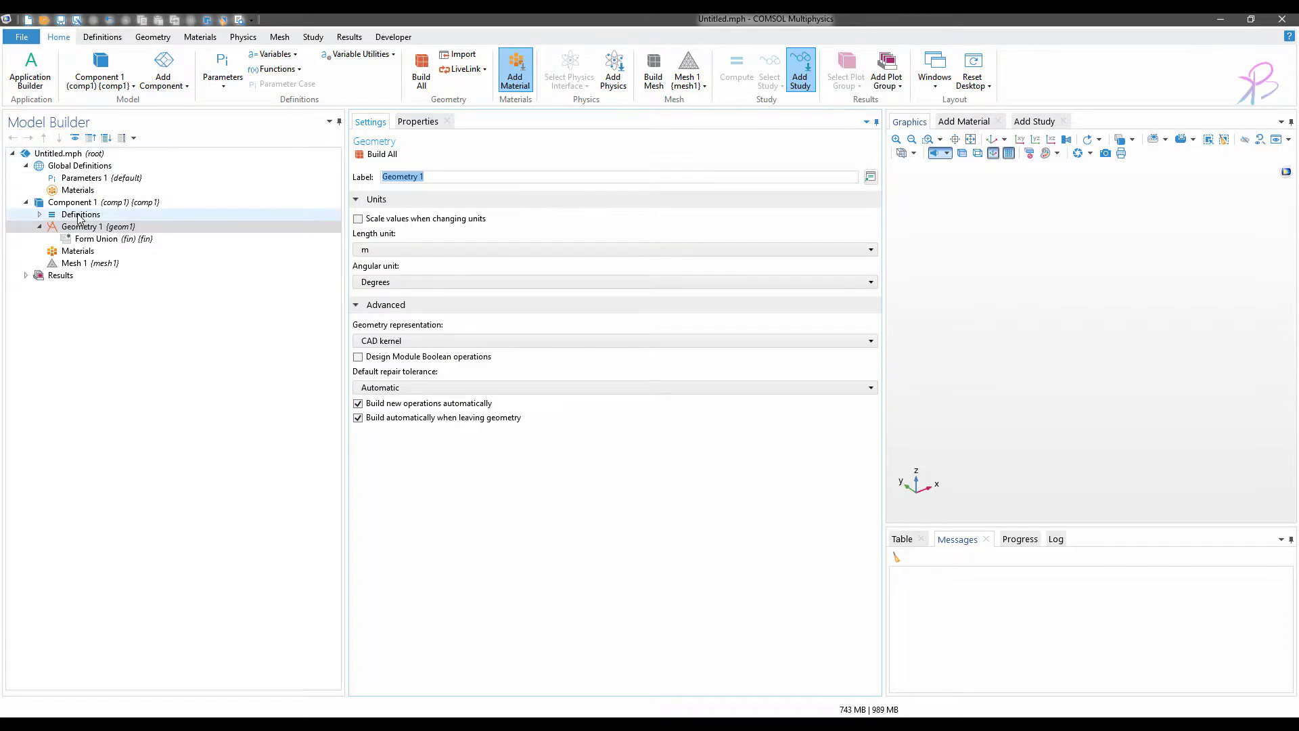
pyautogui.click(149, 37)
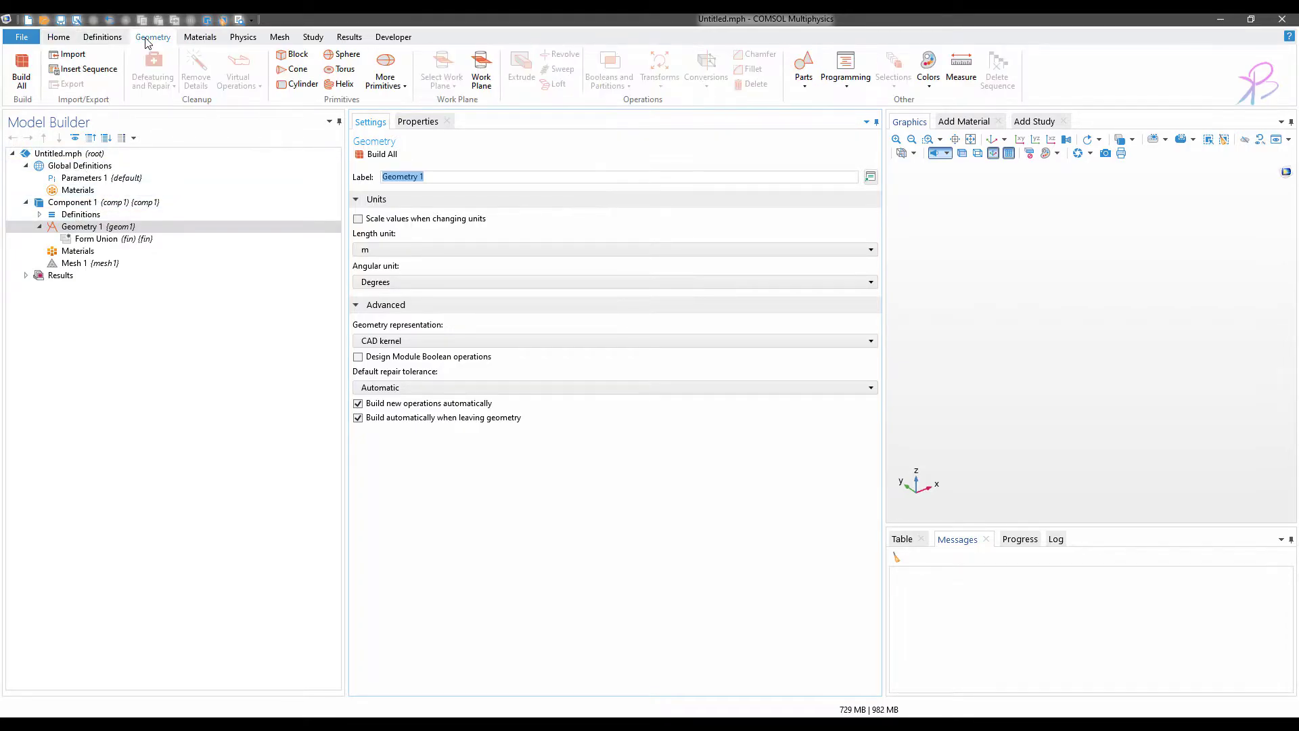
pyautogui.click(298, 58)
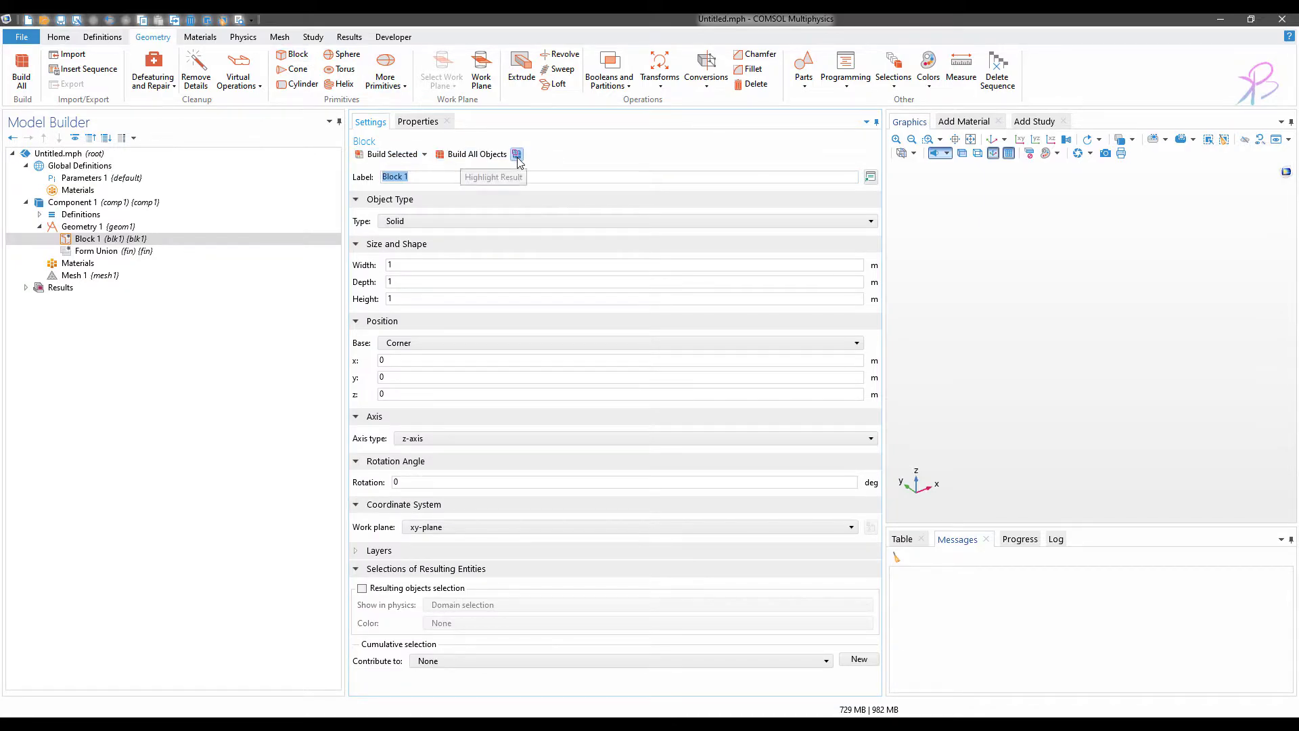
pyautogui.click(469, 153)
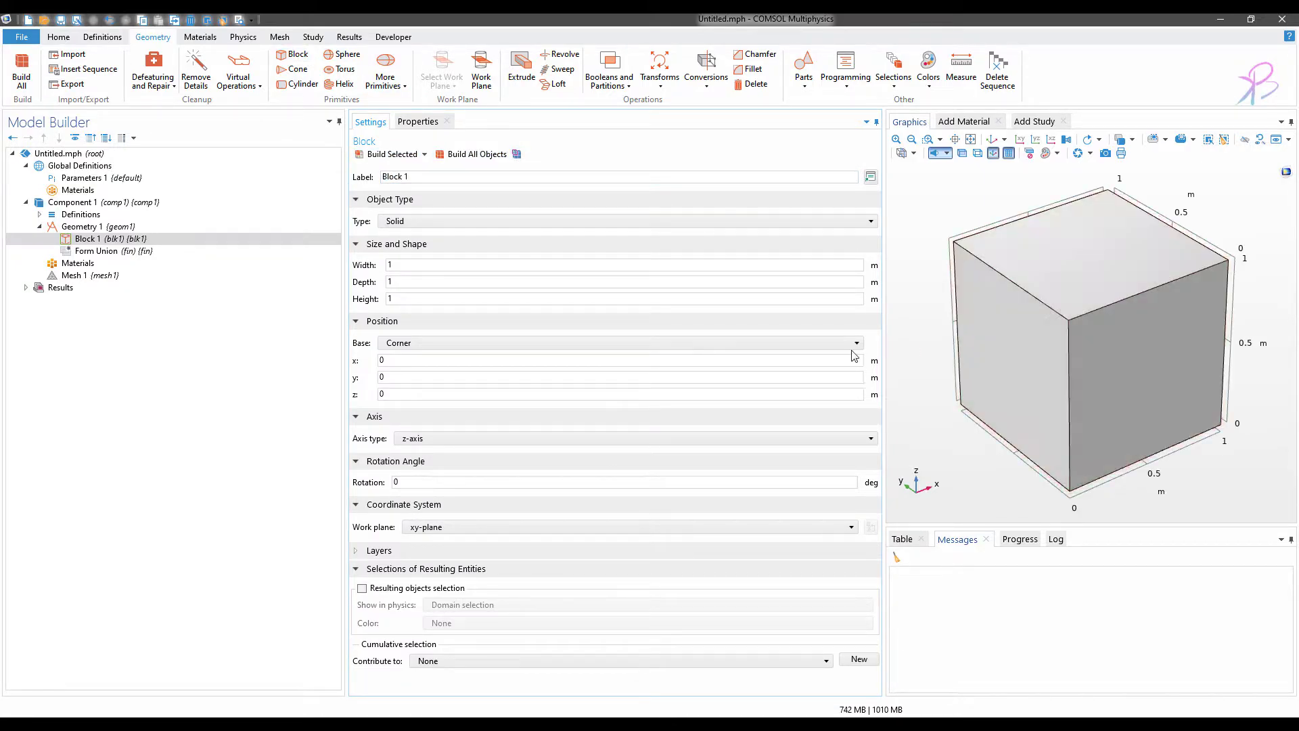
pyautogui.scroll(1, 1132, 345)
pyautogui.scroll(-2, 1131, 346)
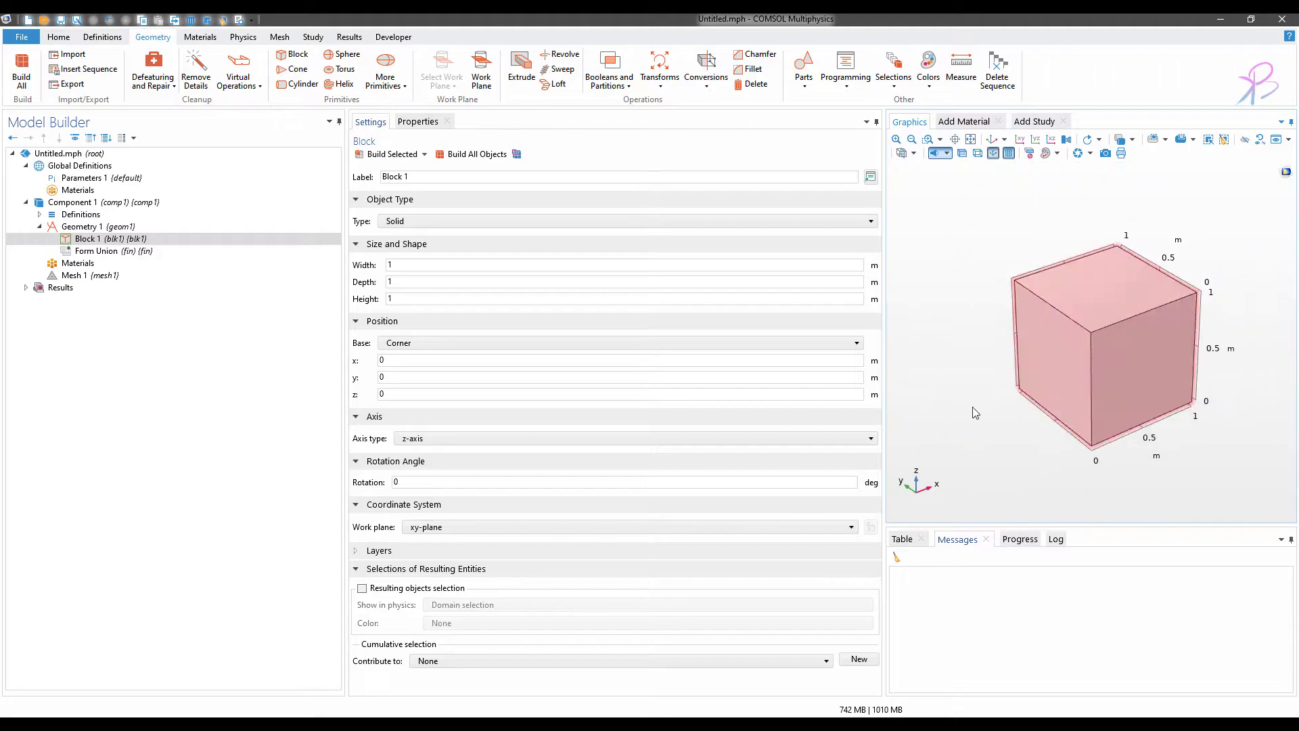
pyautogui.click(102, 240)
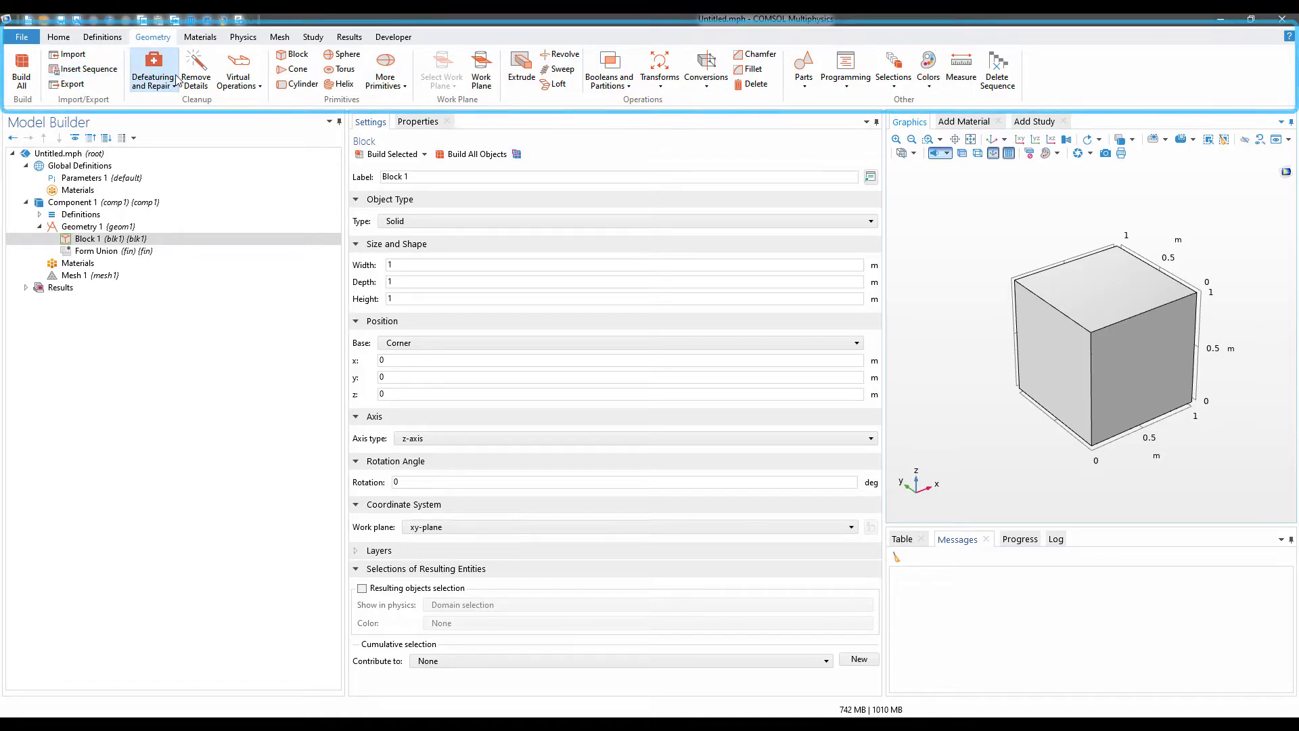
# - Browse the Definitions, Materials, Physics and Mesh ribbon tabs
pyautogui.click(112, 38)
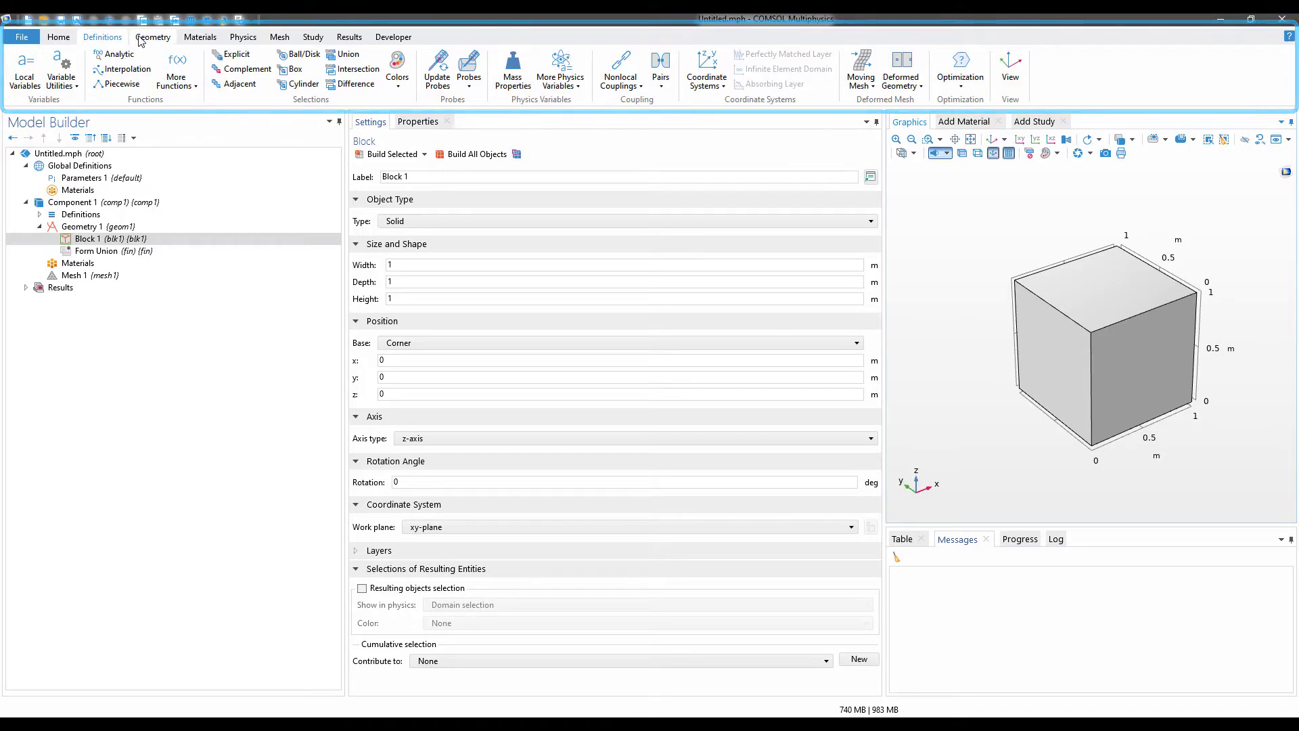
pyautogui.click(152, 38)
pyautogui.click(200, 37)
pyautogui.click(241, 41)
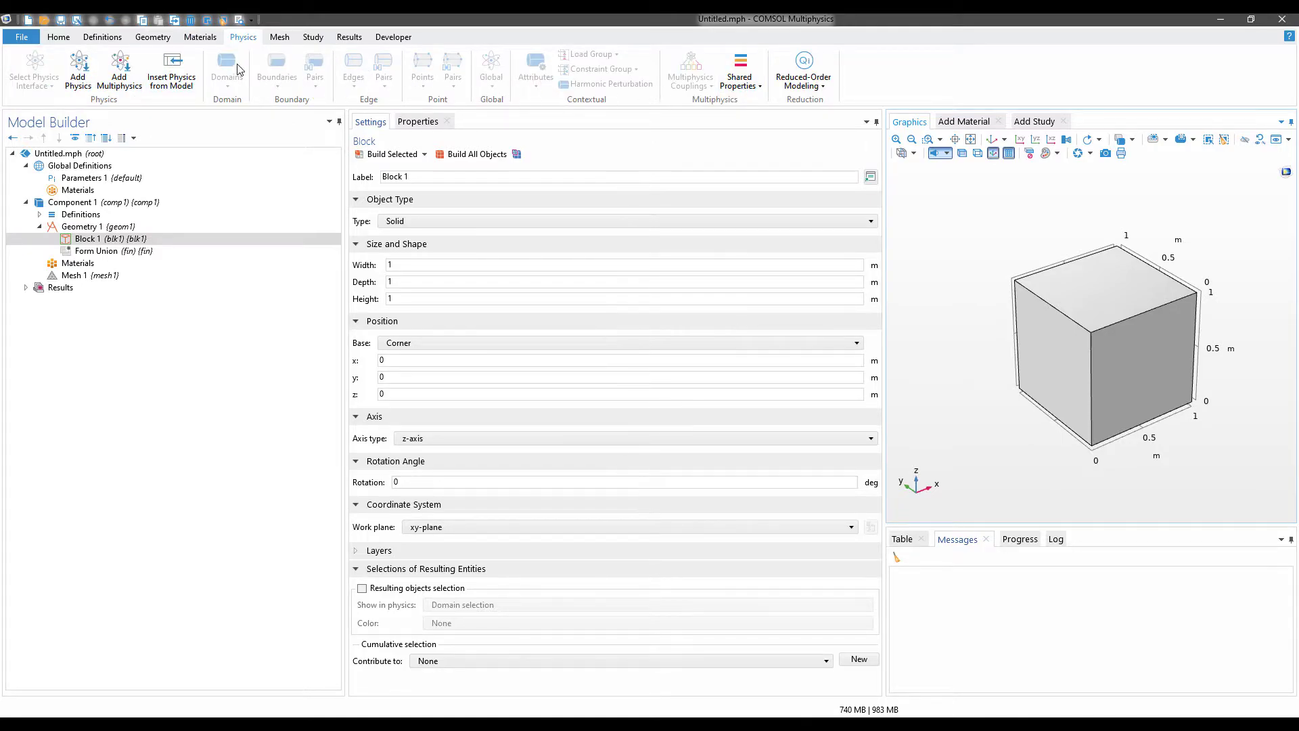
pyautogui.click(279, 37)
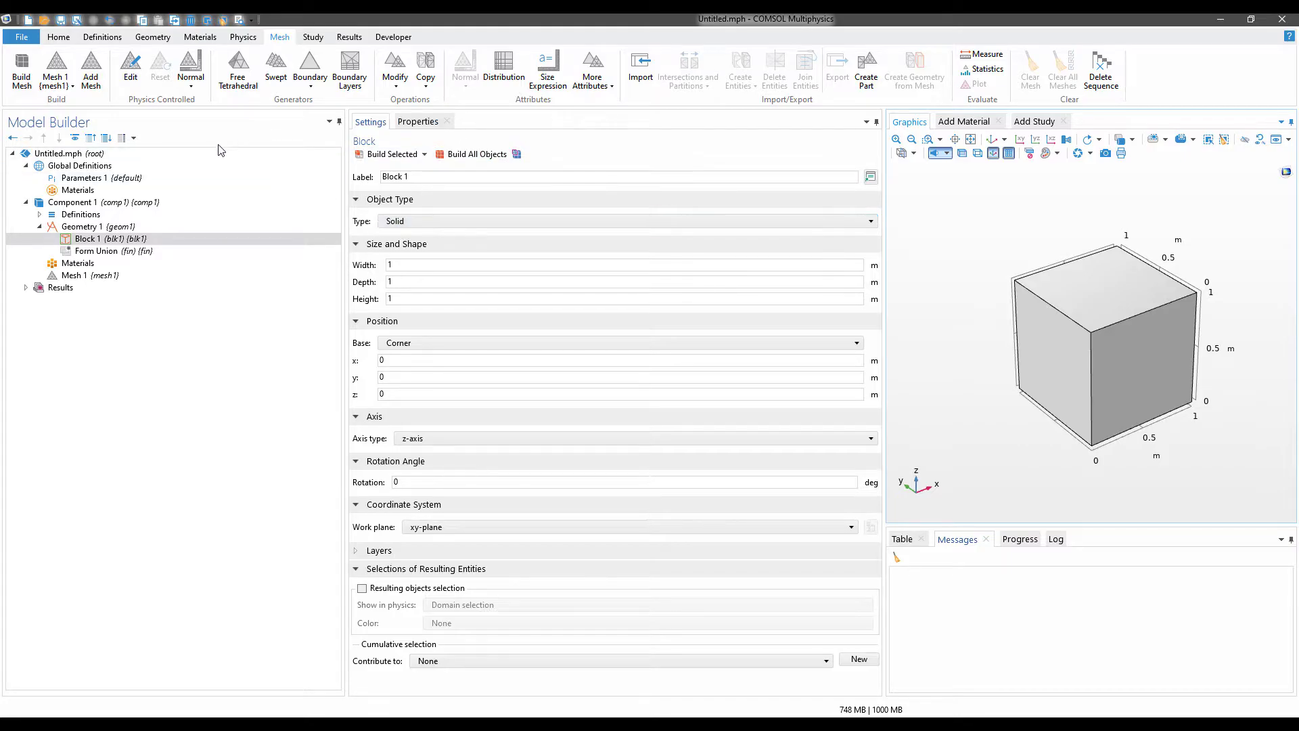
# - Check Block 1's Properties and settings, then select Mesh 1 in the Model Builder
pyautogui.click(425, 123)
pyautogui.click(371, 122)
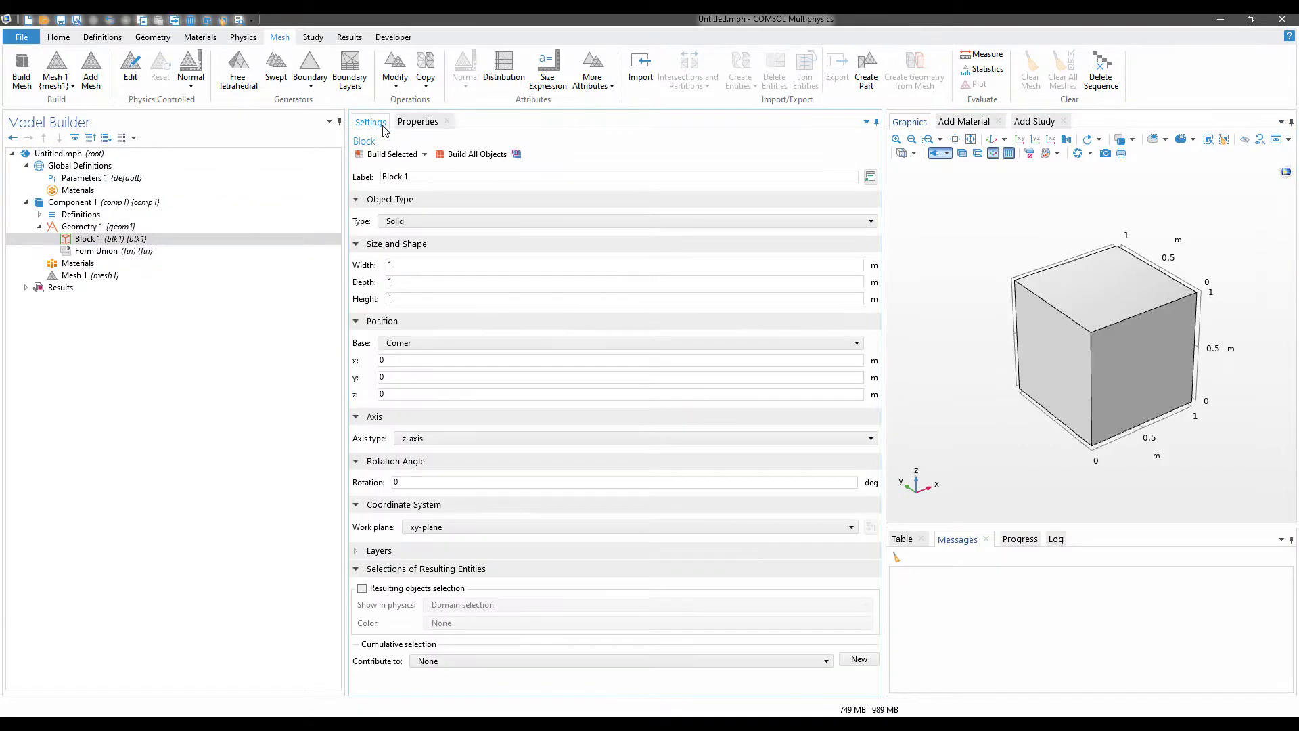
pyautogui.click(418, 122)
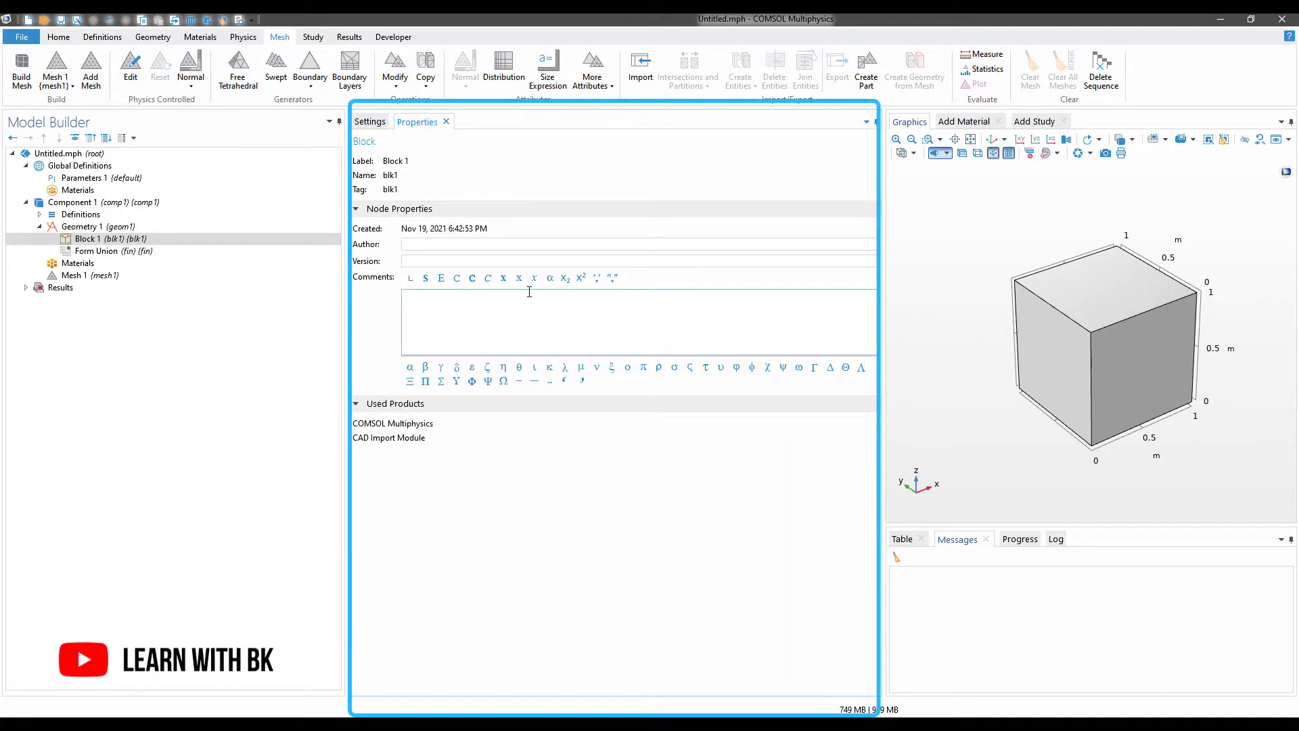
pyautogui.click(370, 122)
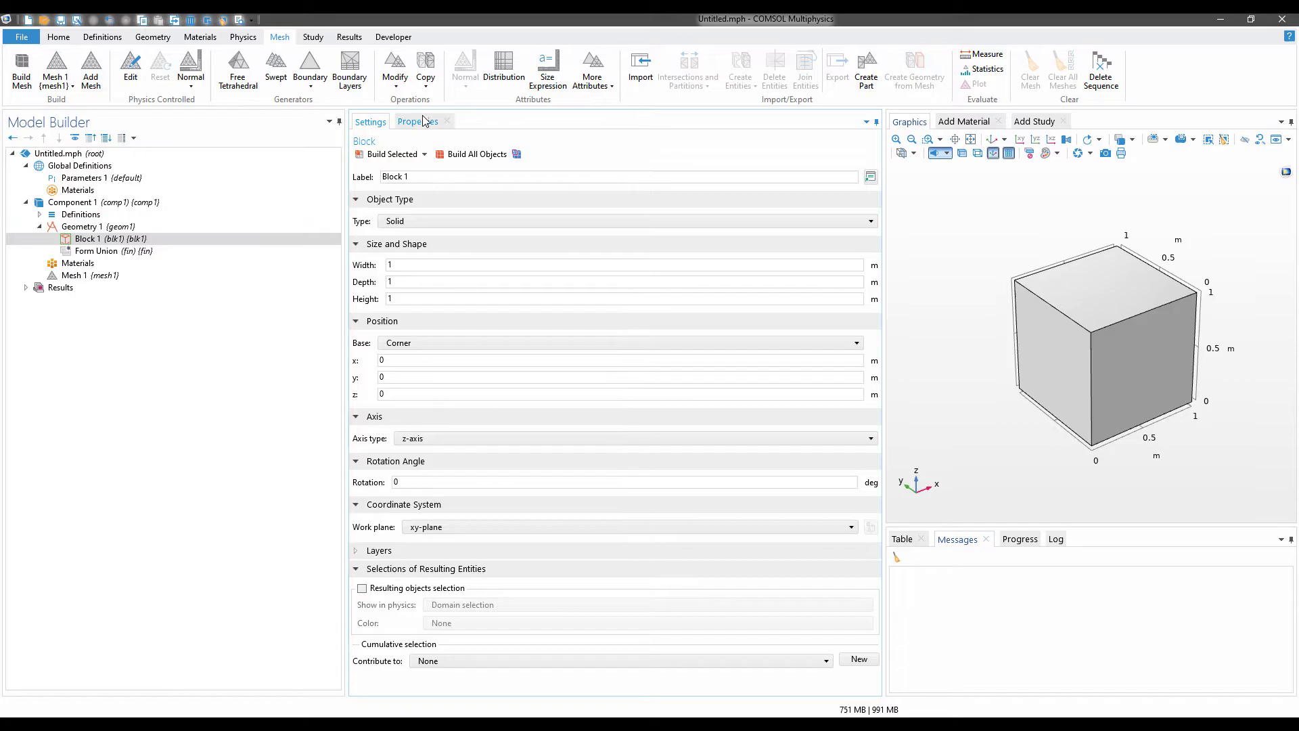
pyautogui.click(36, 249)
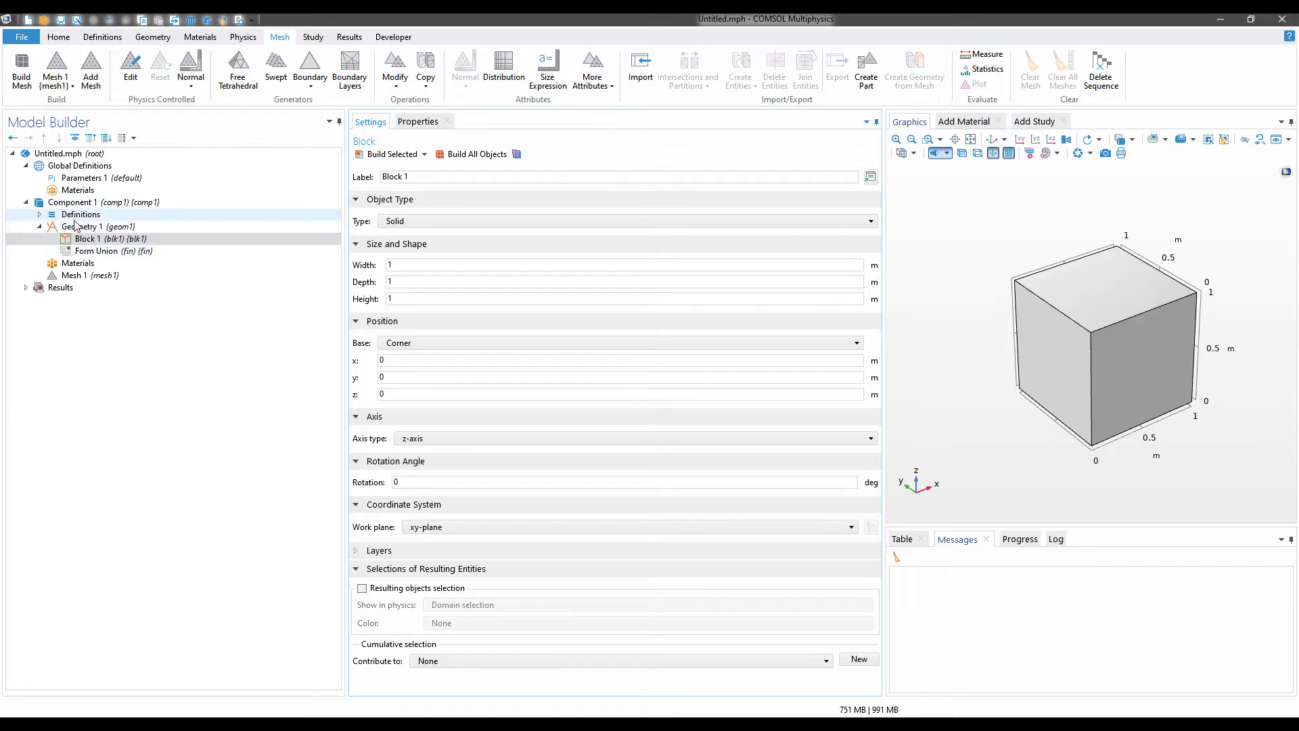
pyautogui.click(87, 276)
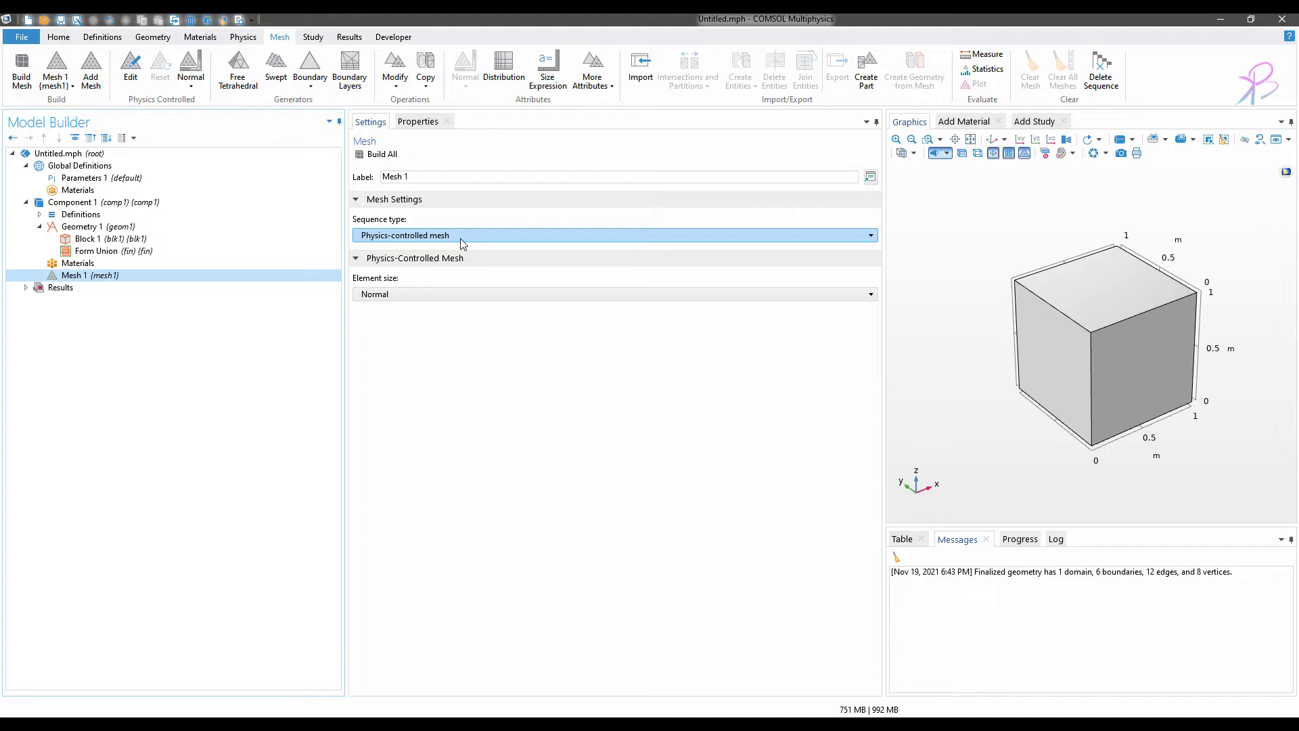
# - Reopen Block 1's settings and rotate the cube to see its other sides
pyautogui.click(89, 239)
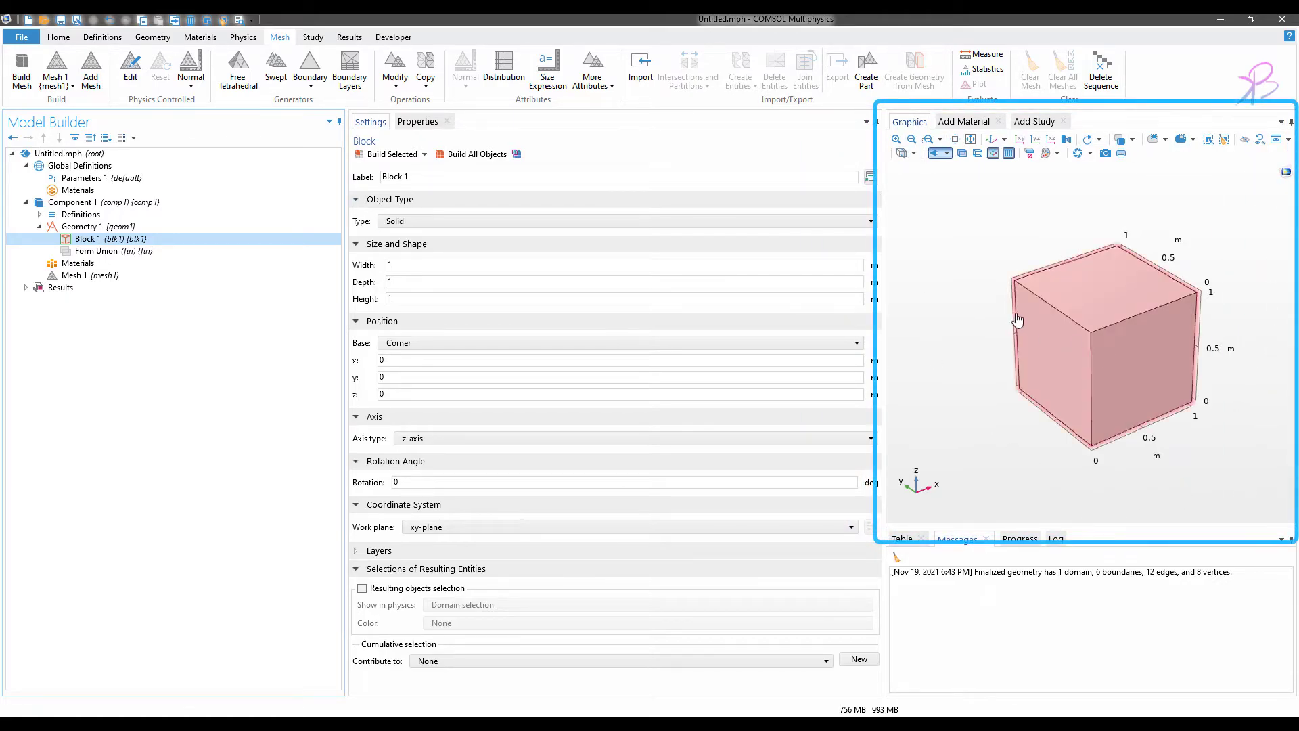
pyautogui.scroll(5, 1101, 335)
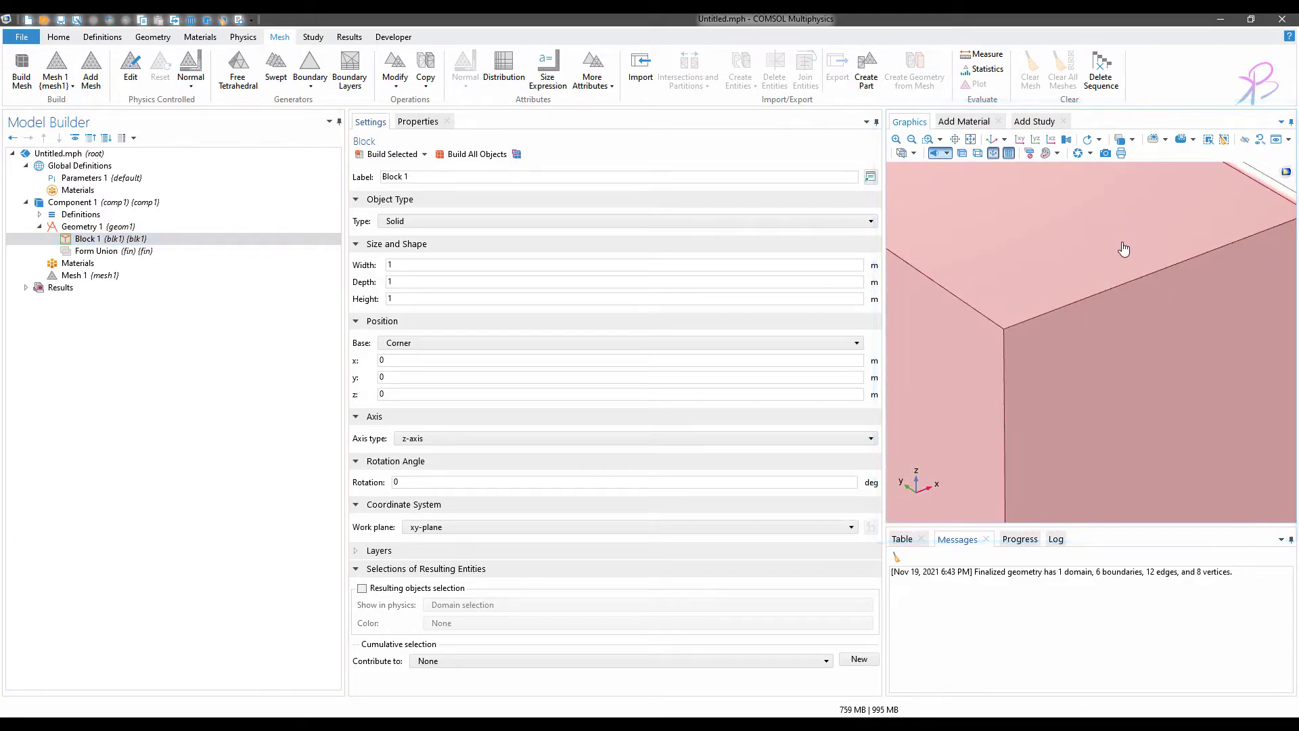
pyautogui.scroll(-5, 1082, 291)
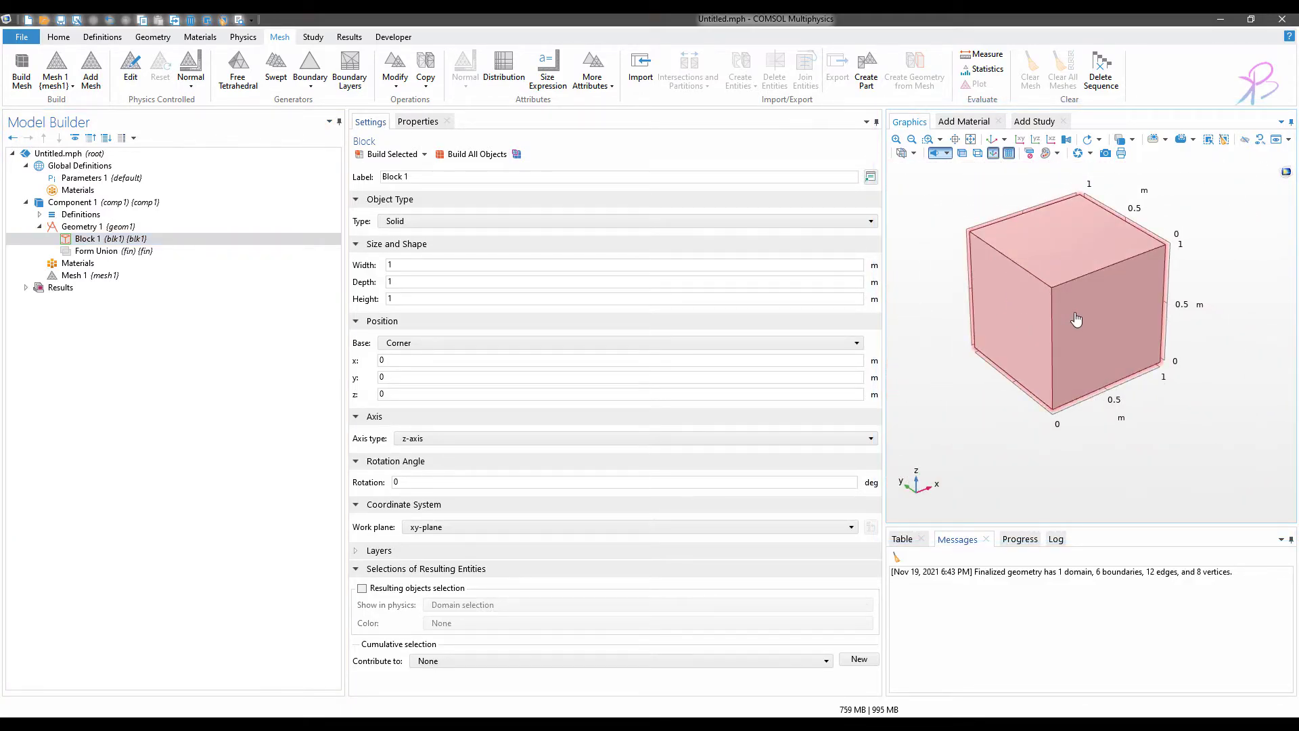
pyautogui.moveTo(1084, 331)
pyautogui.mouseDown()
pyautogui.moveTo(886, 194)
pyautogui.moveTo(1082, 383)
pyautogui.moveTo(1201, 420)
pyautogui.mouseUp()
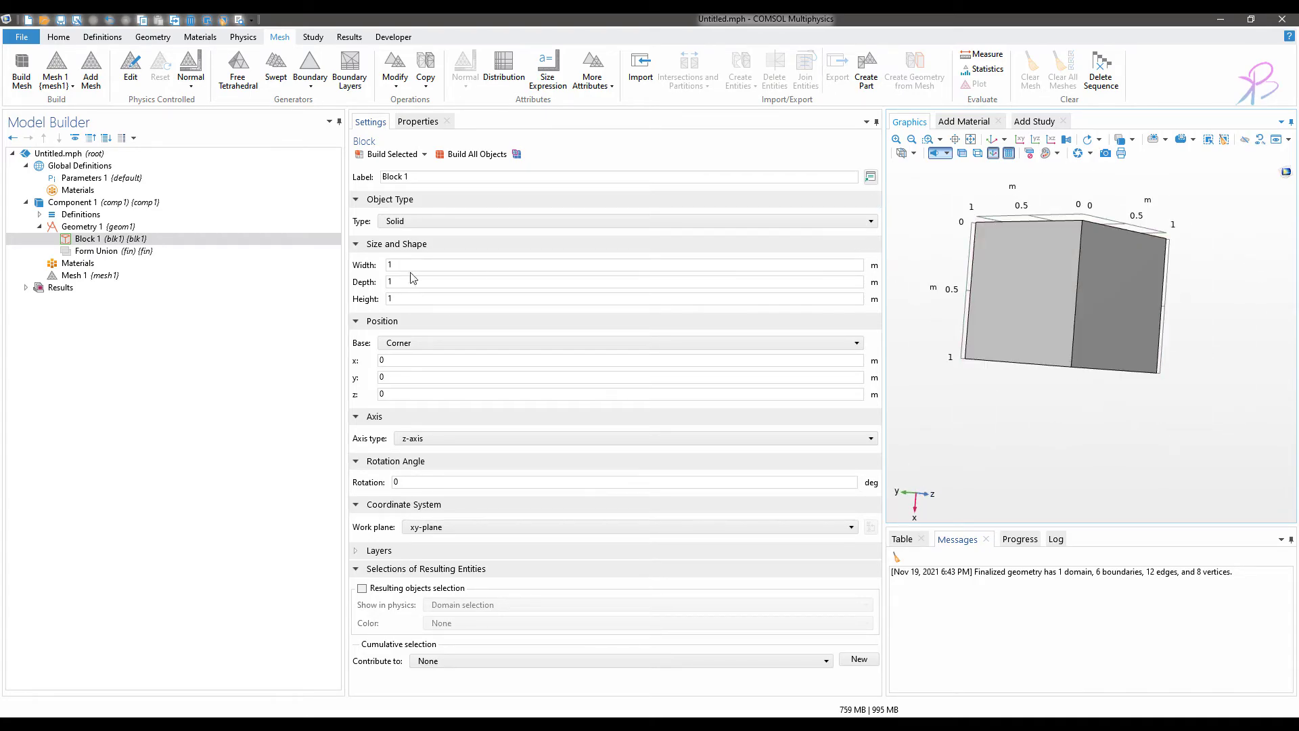
# - Build Mesh 1 on the cube and orbit the meshed cube to inspect it
pyautogui.click(79, 287)
pyautogui.click(377, 153)
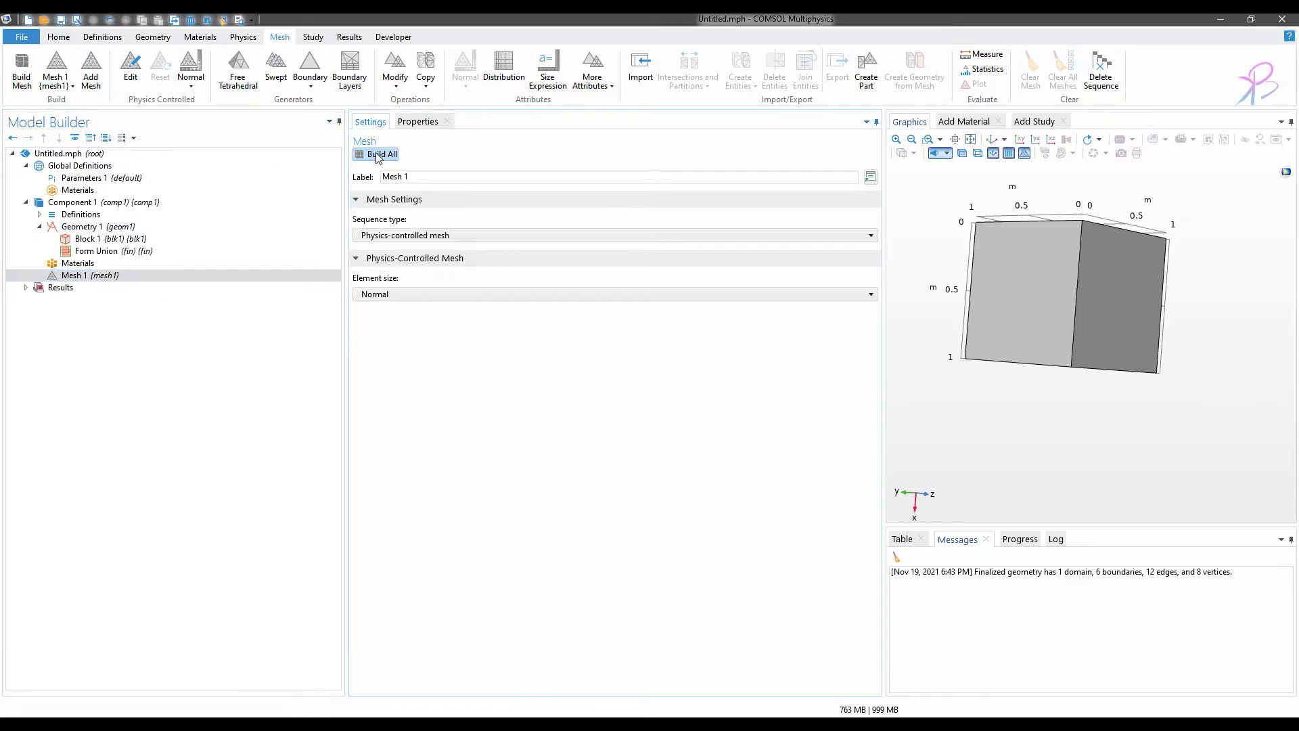
pyautogui.moveTo(1169, 455); pyautogui.dragTo(1150, 250)
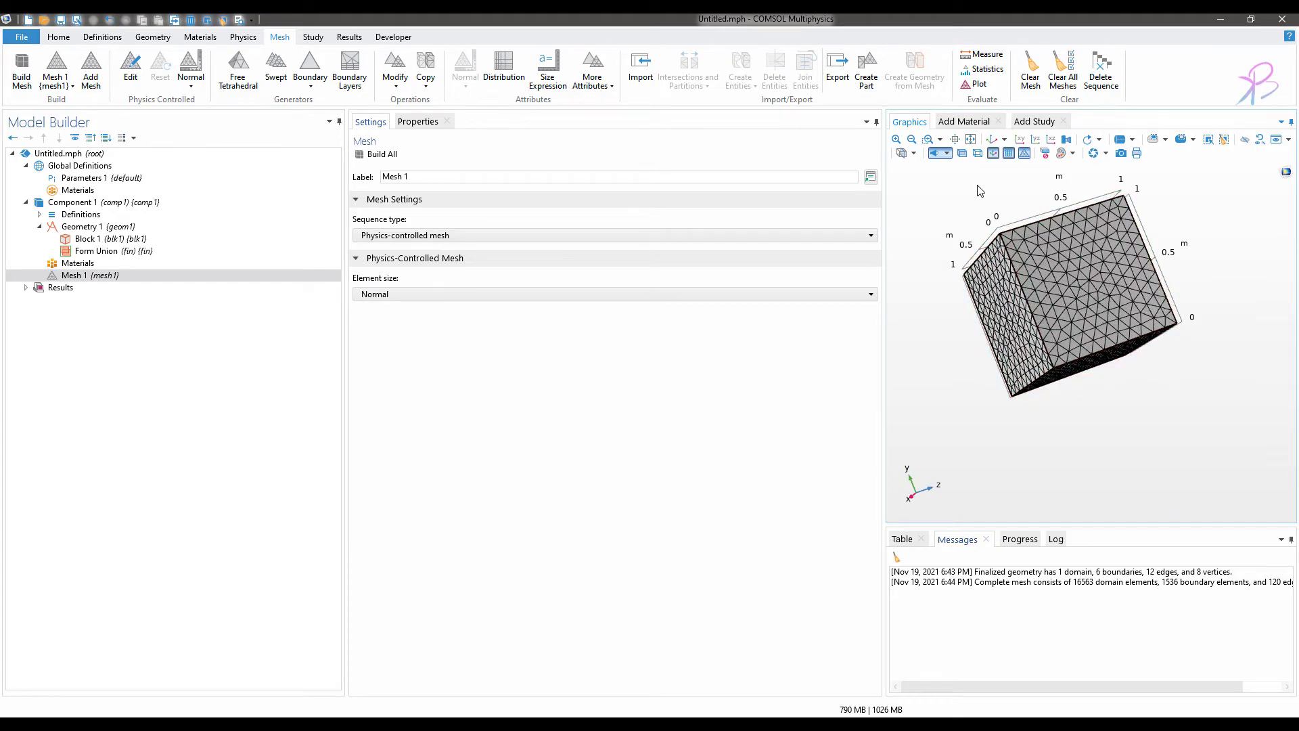
# - Bring up the Add Material, Add Study and Add Physics windows, then return to Graphics
pyautogui.click(964, 122)
pyautogui.click(1036, 123)
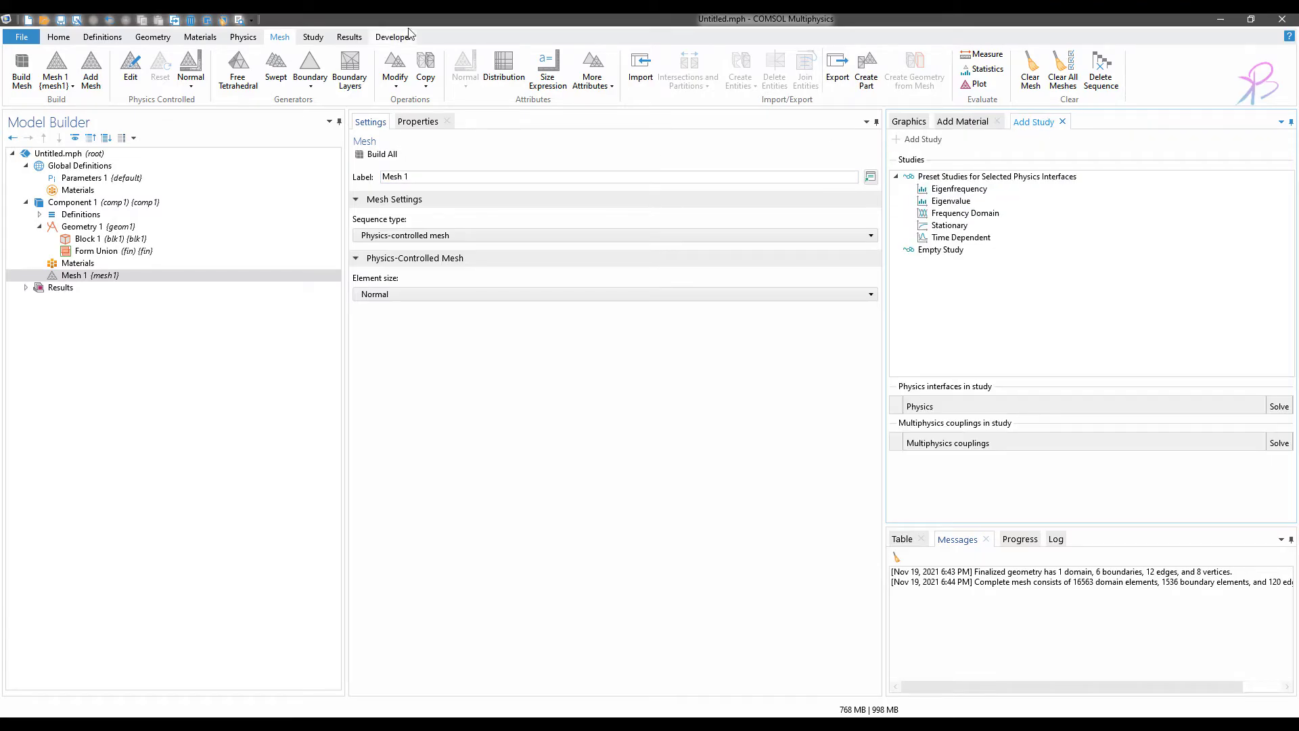
pyautogui.click(240, 38)
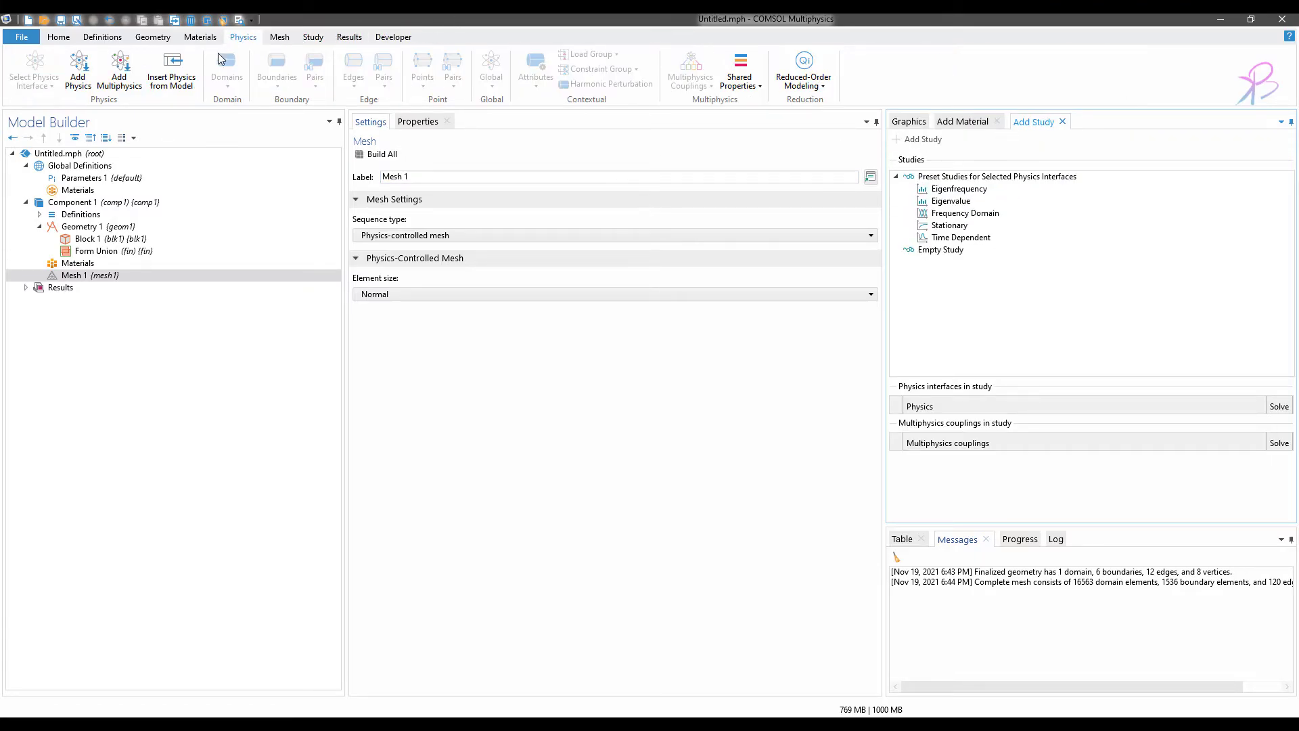
pyautogui.click(77, 73)
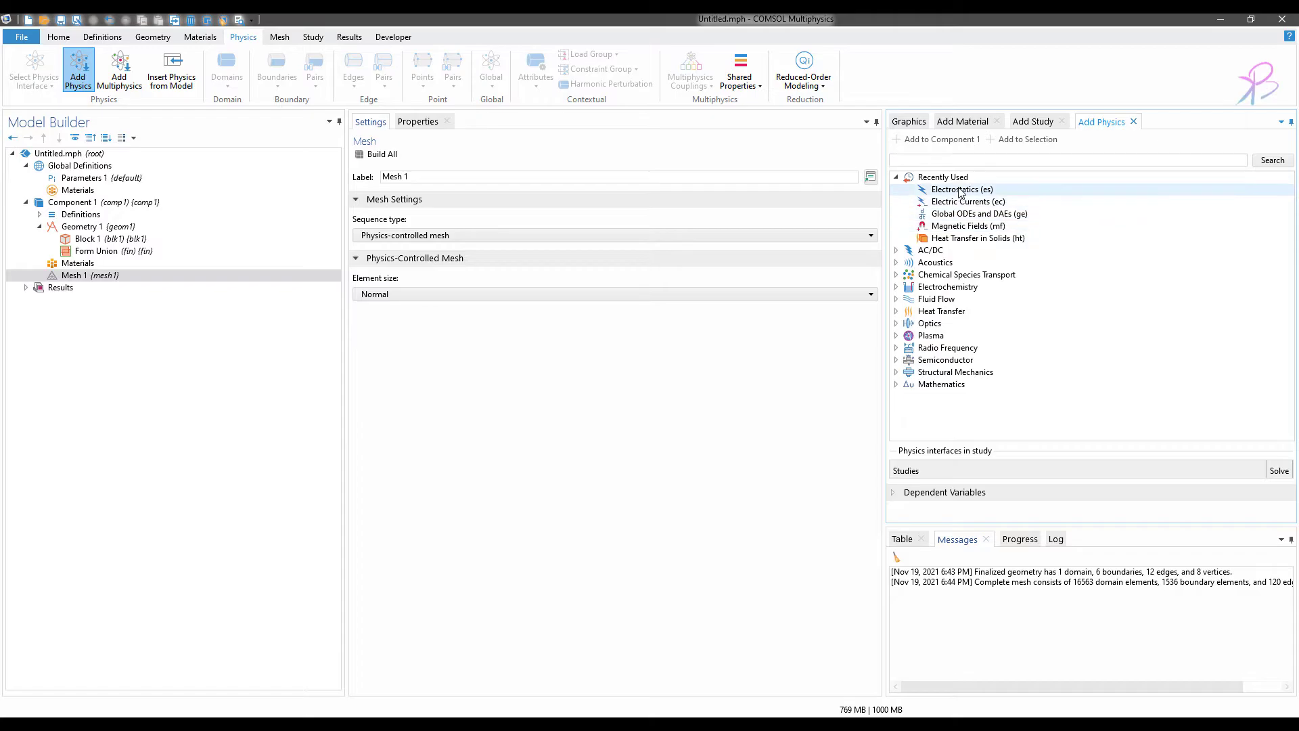
pyautogui.click(895, 177)
pyautogui.click(1033, 121)
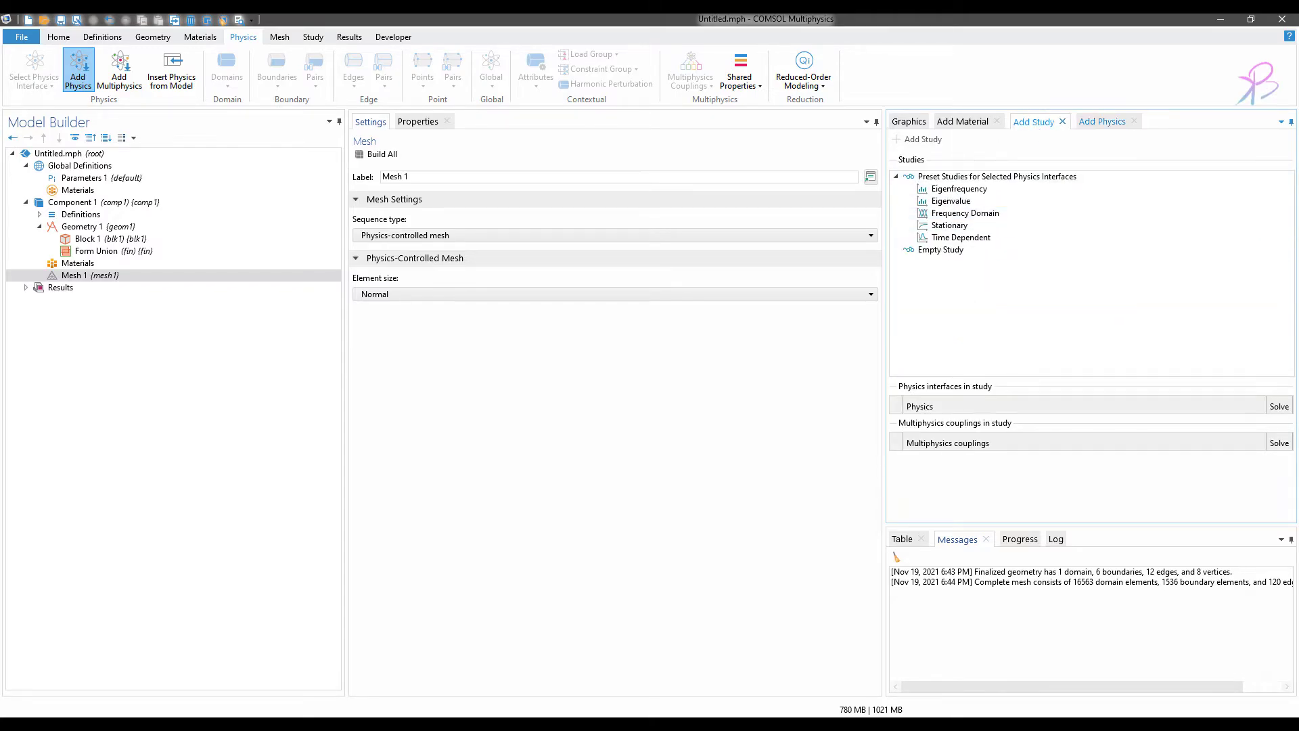
pyautogui.click(909, 121)
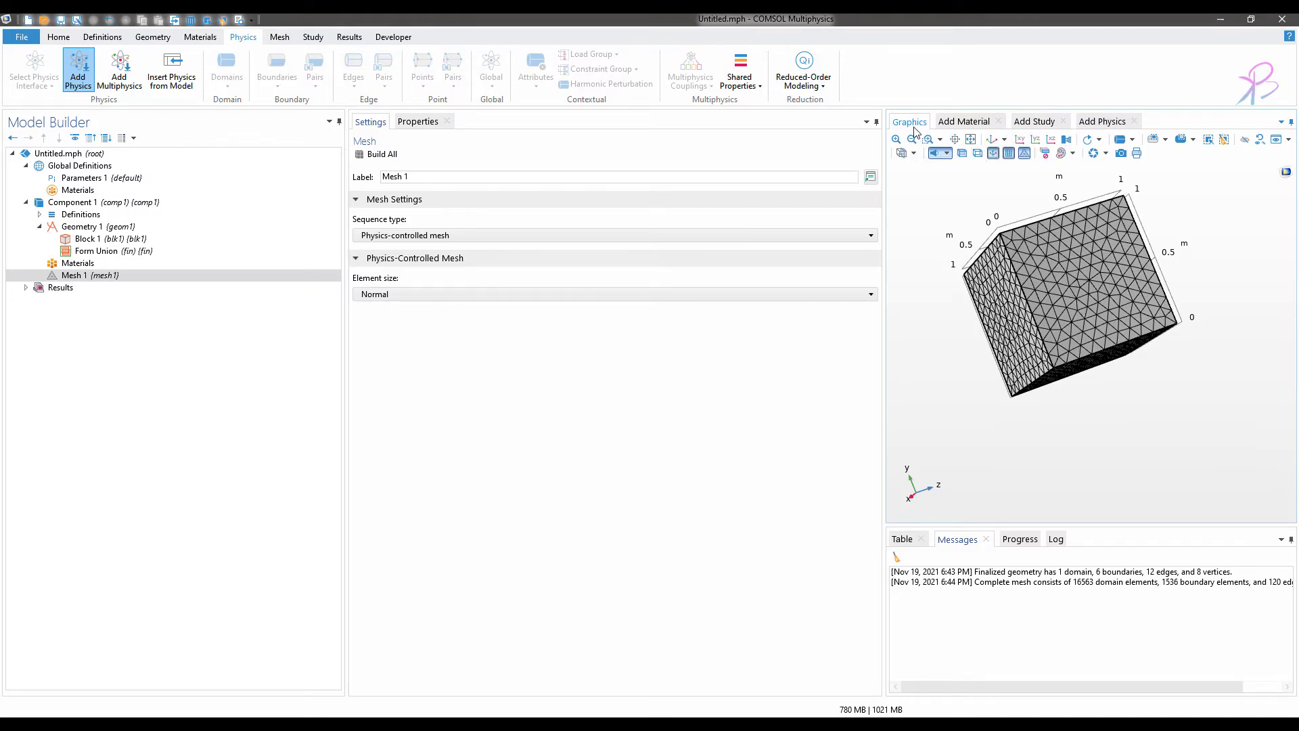
pyautogui.moveTo(911, 122); pyautogui.dragTo(817, 219)
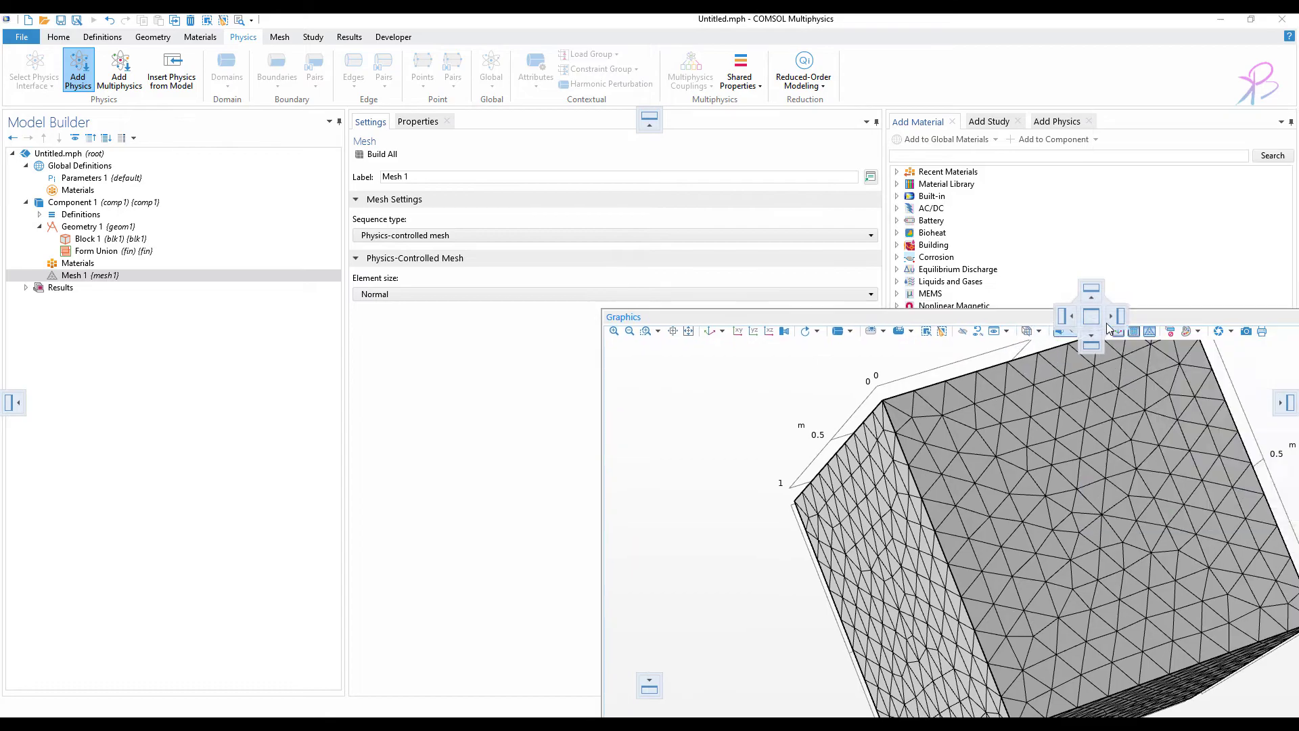
pyautogui.moveTo(817, 219); pyautogui.dragTo(1094, 322)
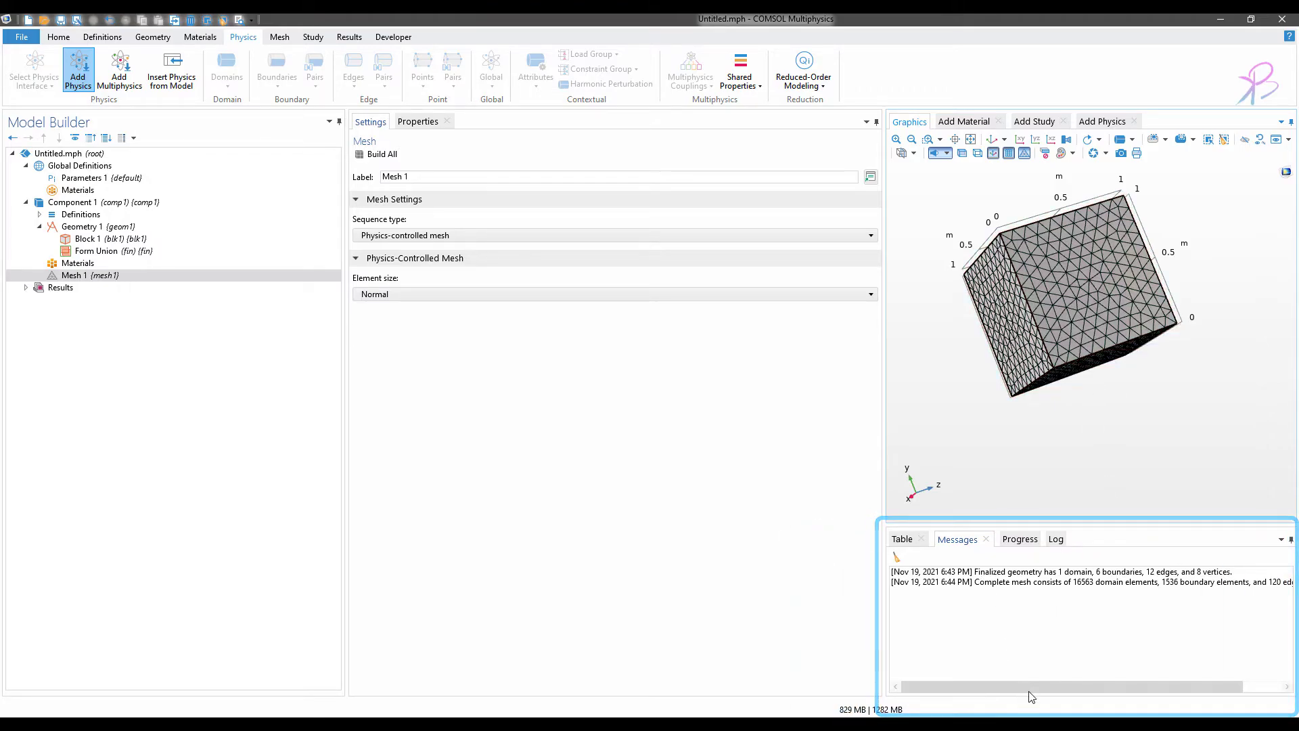
pyautogui.moveTo(1030, 688); pyautogui.dragTo(1128, 687)
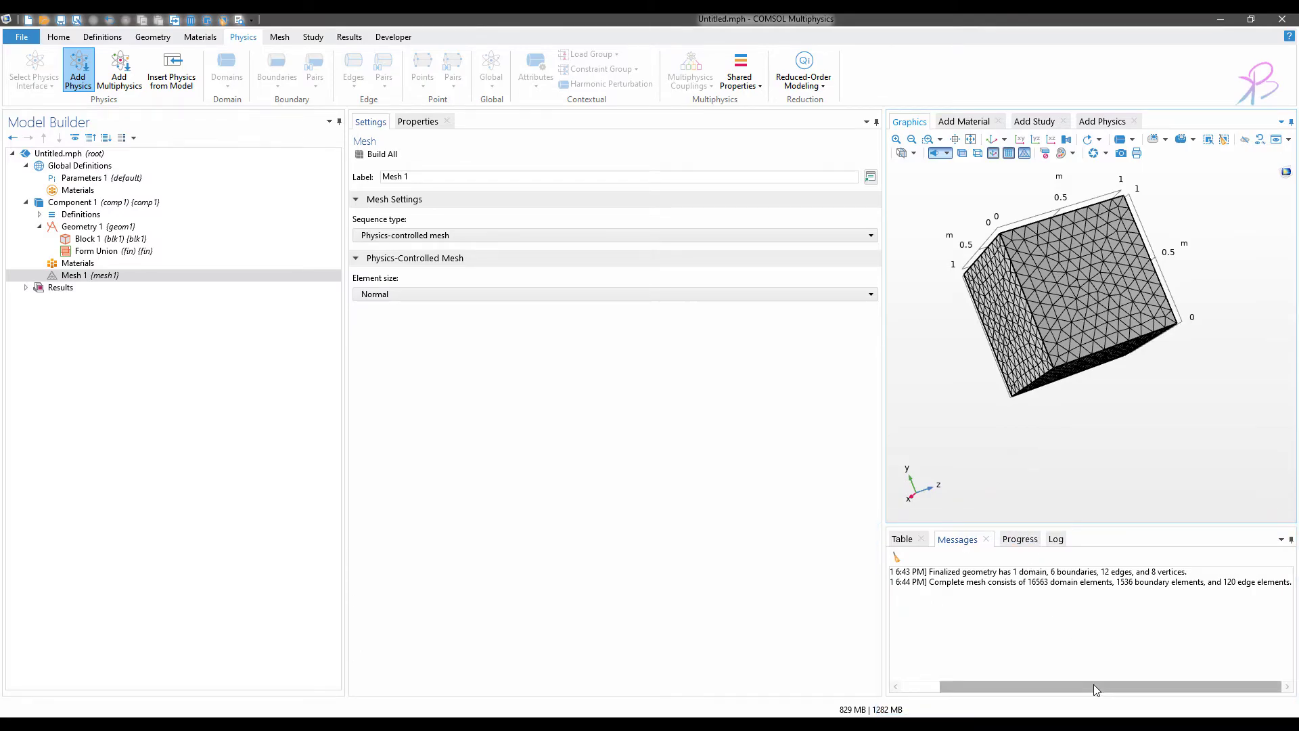
pyautogui.moveTo(1093, 686); pyautogui.dragTo(916, 622)
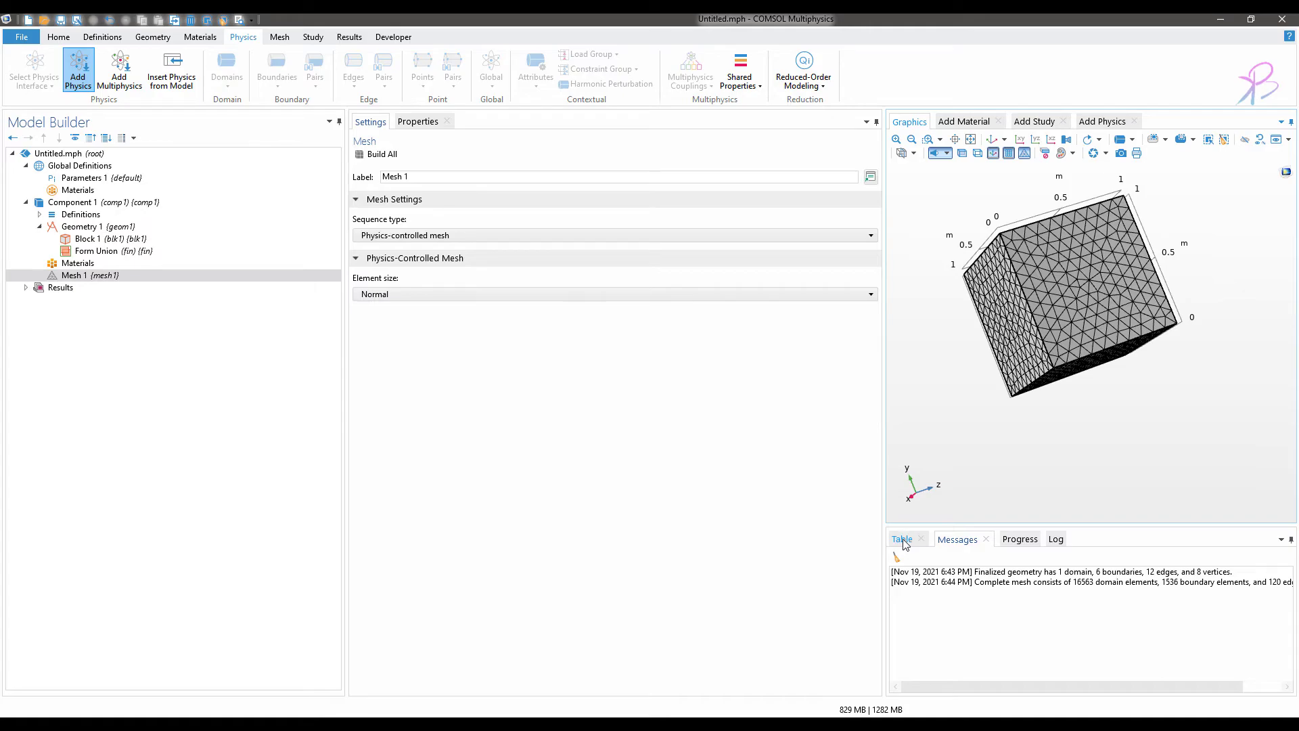
# - Cycle the lower pane through Table and Messages, highlighting message text, and end on Progress
pyautogui.click(904, 542)
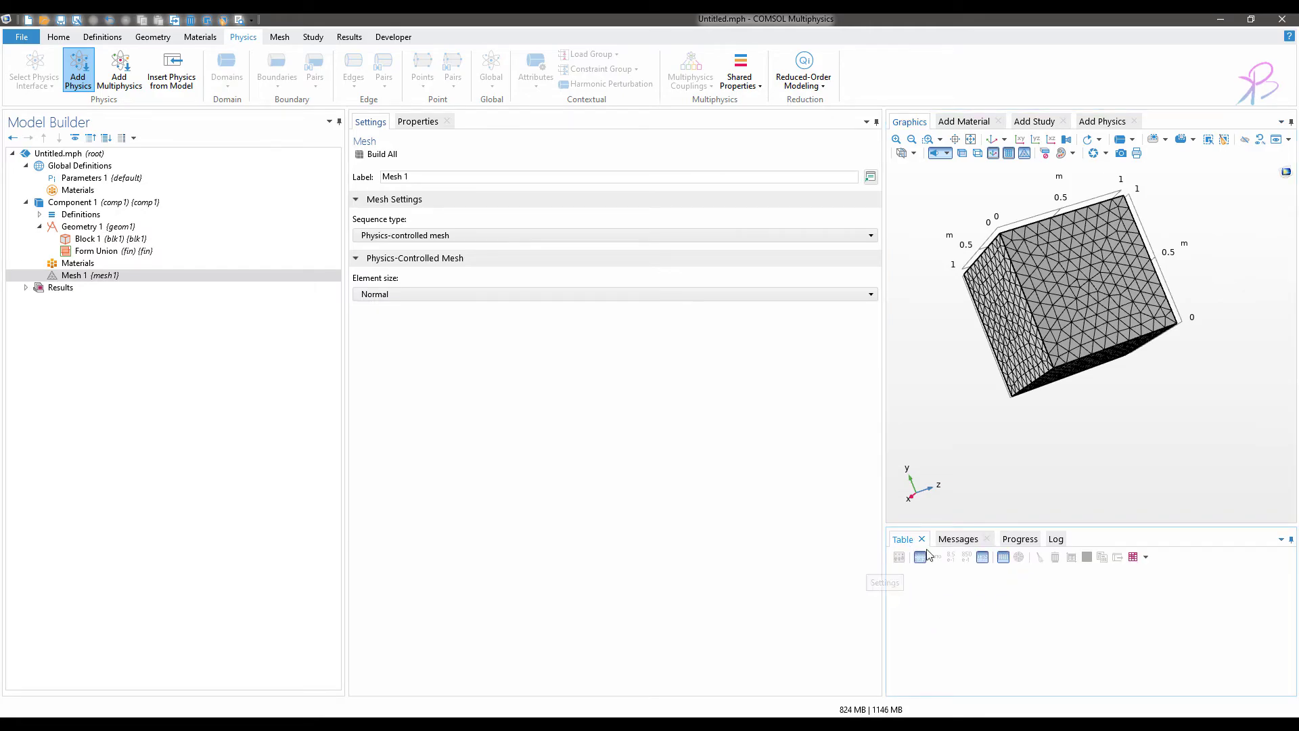
pyautogui.click(958, 539)
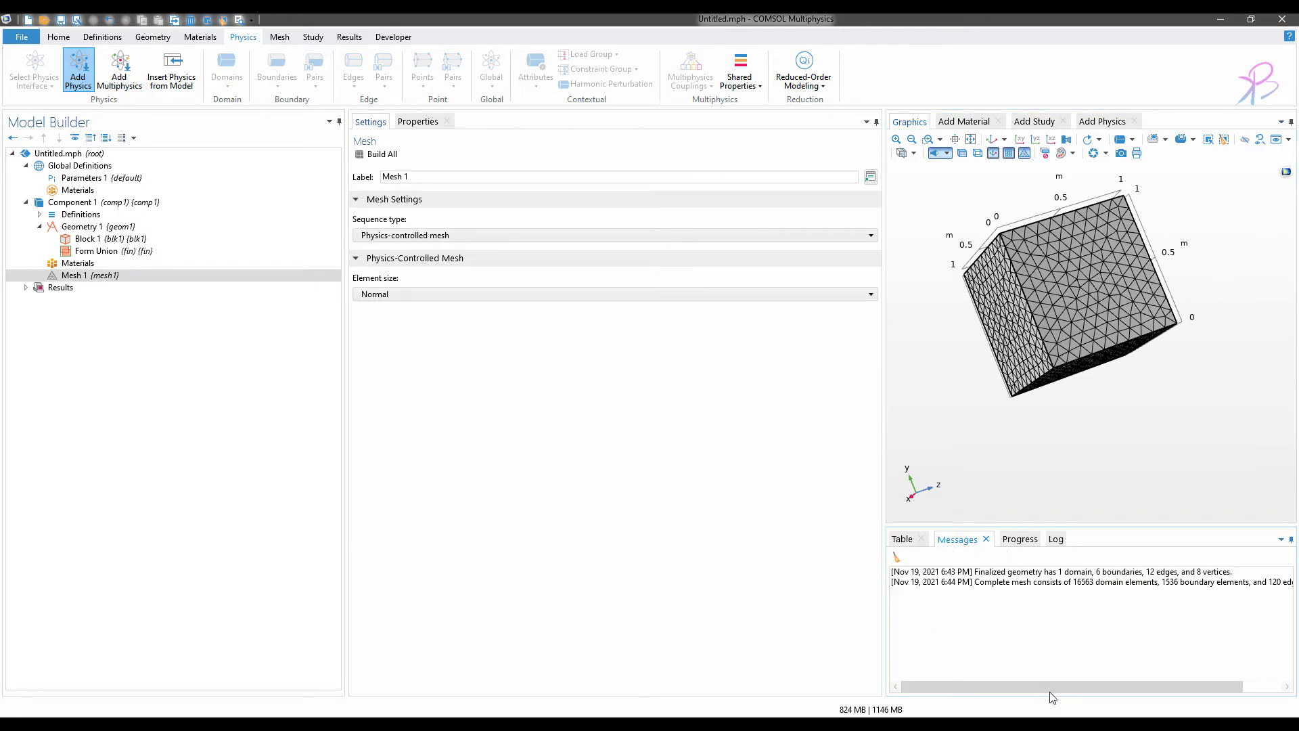
pyautogui.moveTo(1043, 687); pyautogui.dragTo(1055, 651)
pyautogui.moveTo(1043, 573); pyautogui.dragTo(1160, 581)
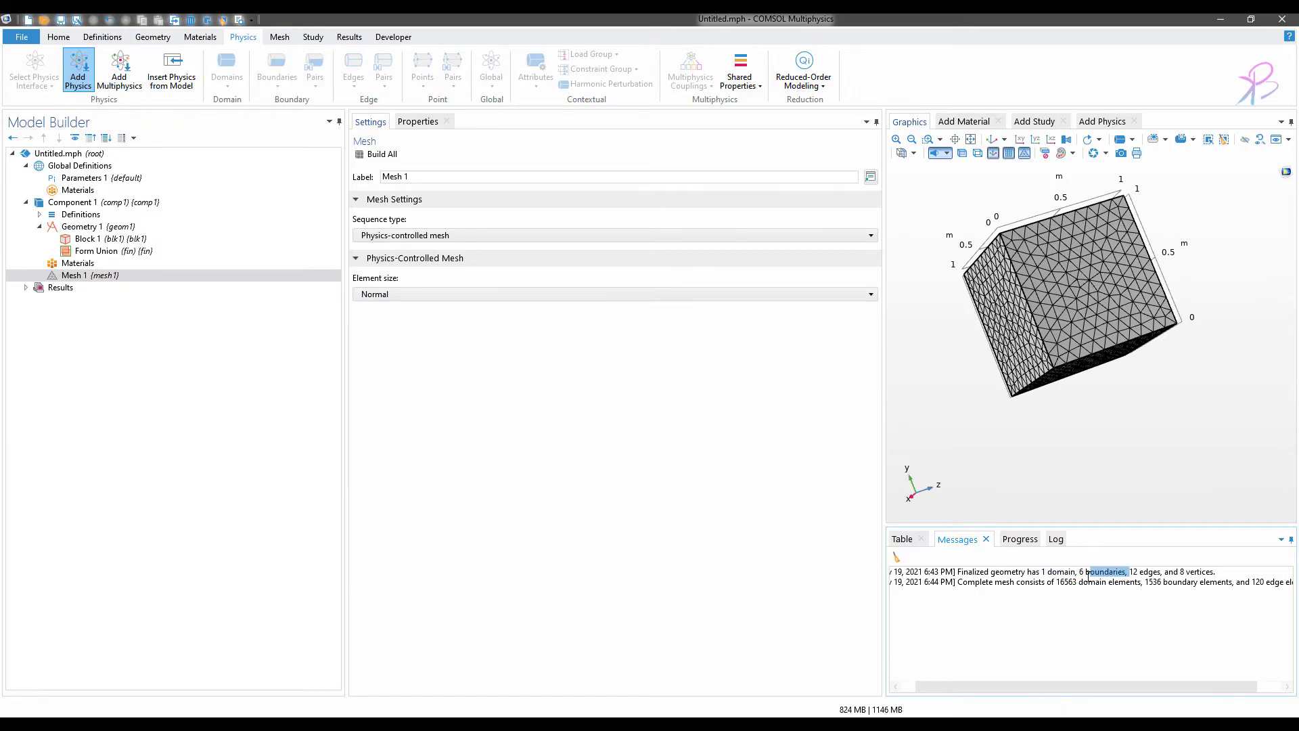
pyautogui.click(1154, 595)
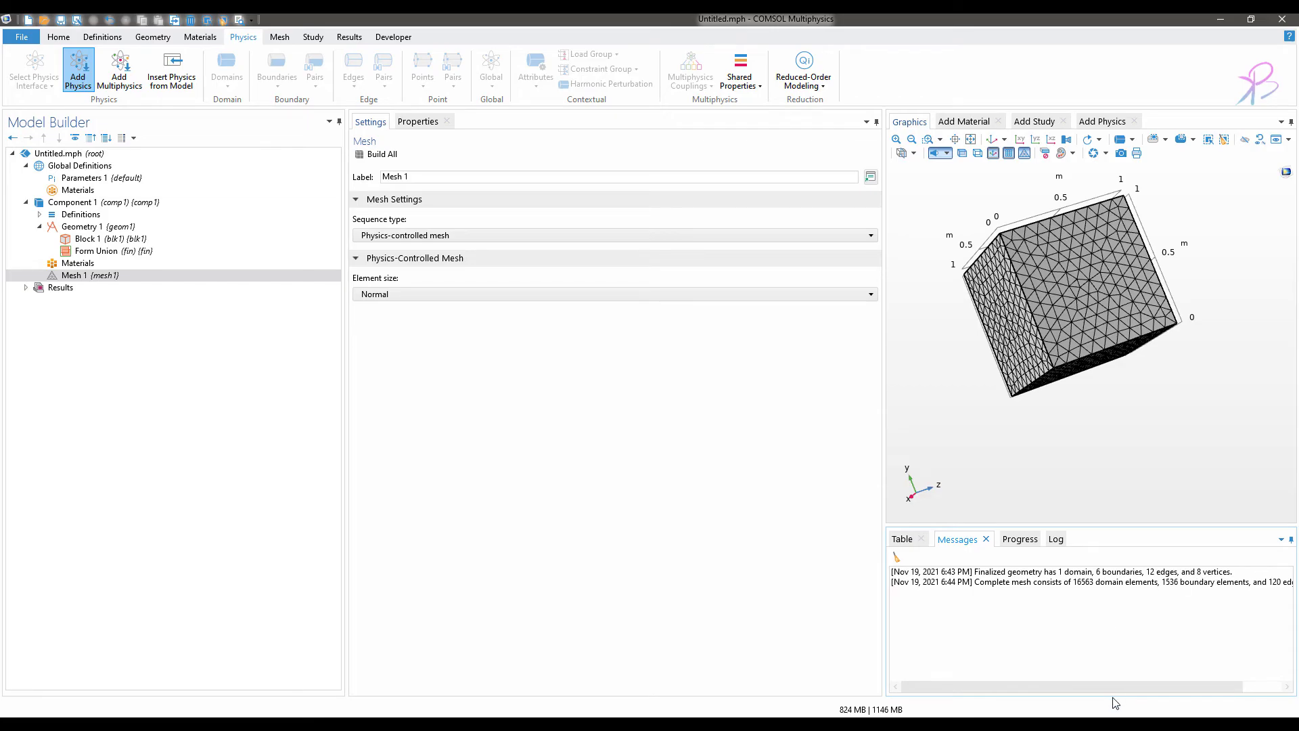
pyautogui.click(1018, 542)
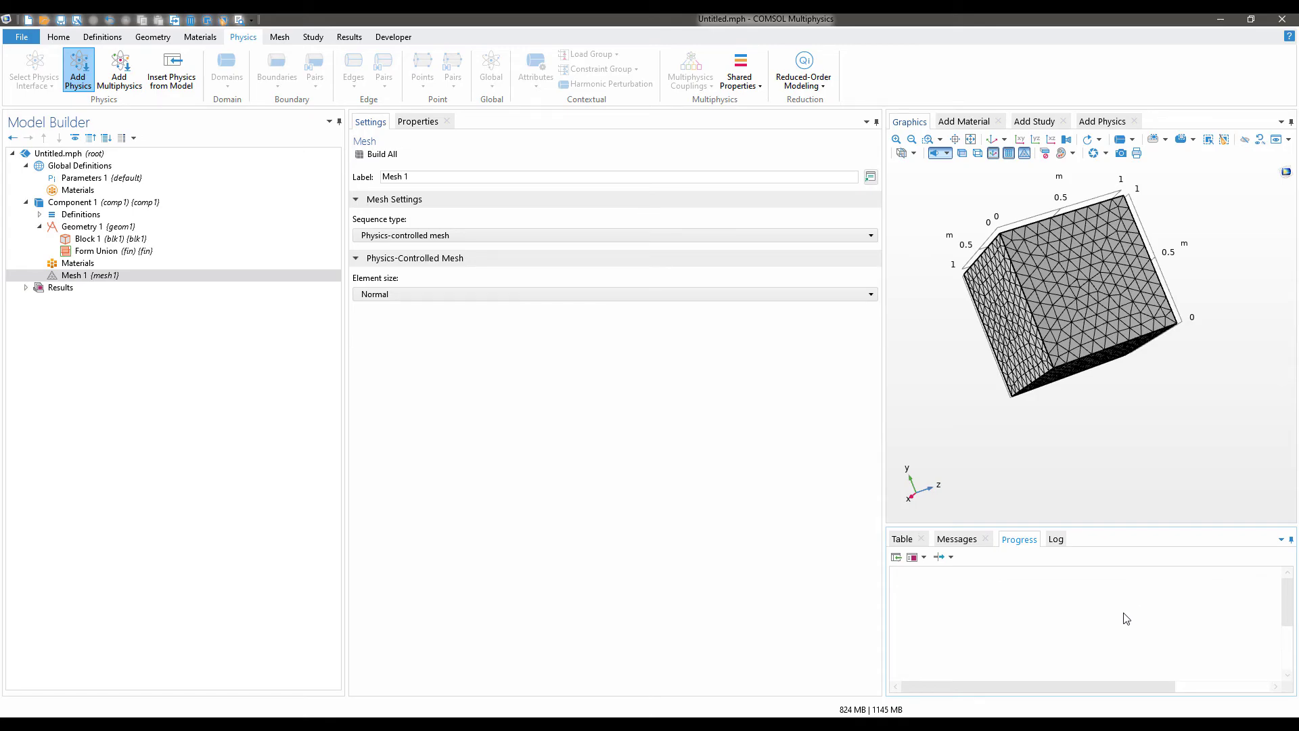
# - Highlight the mesh statistics in the Log, then go back to Progress and Messages
pyautogui.click(1056, 539)
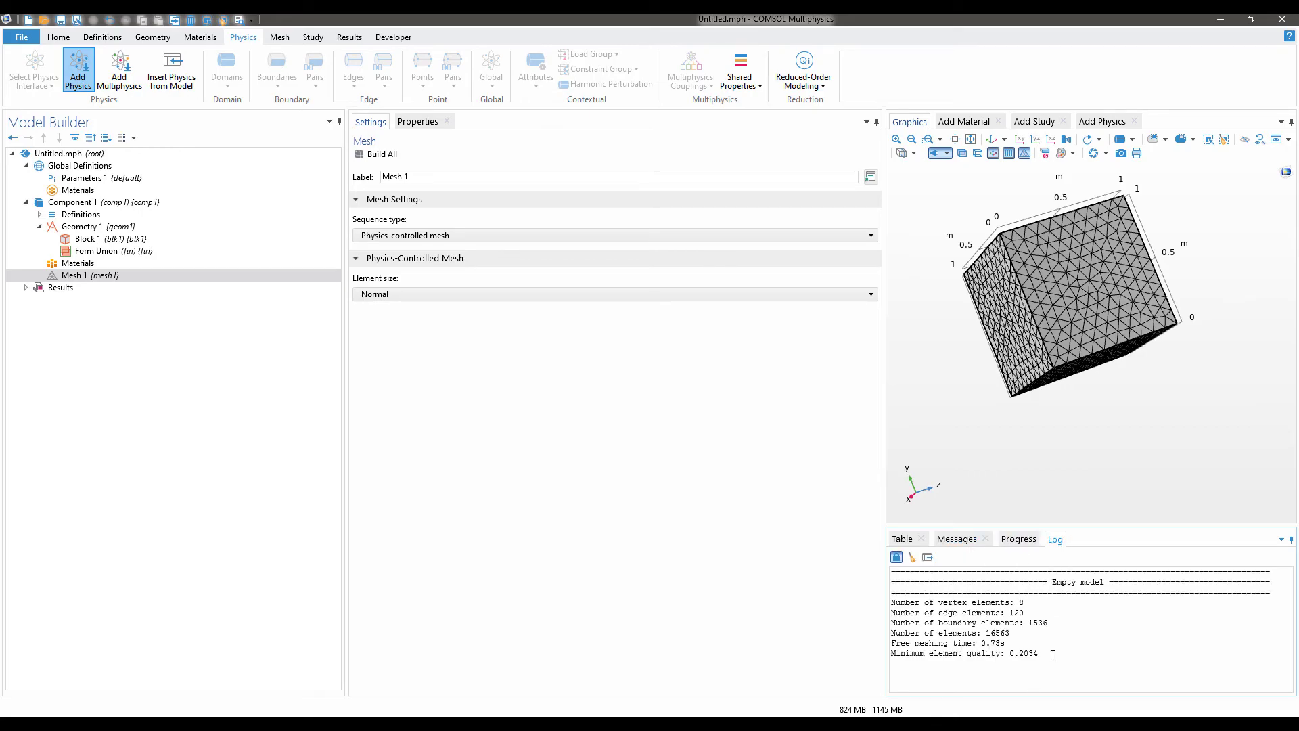
pyautogui.moveTo(1052, 655); pyautogui.dragTo(892, 592)
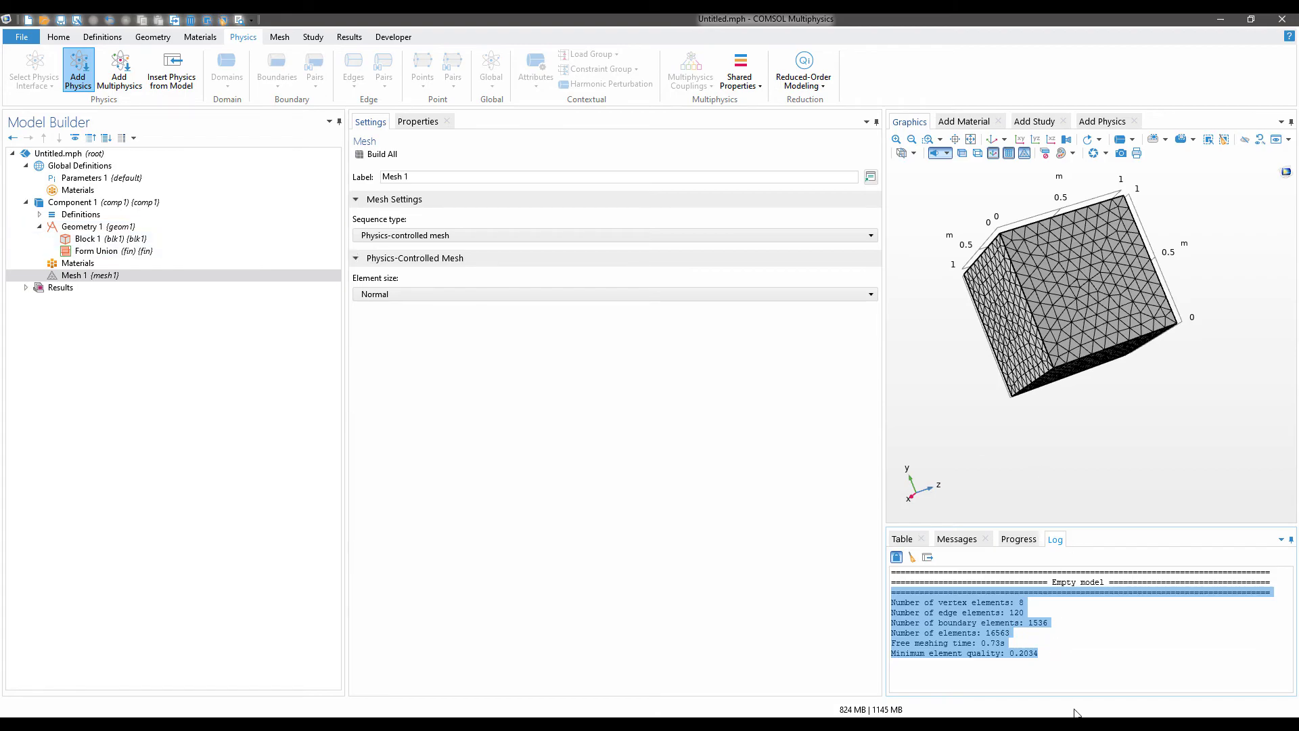
pyautogui.moveTo(1041, 655); pyautogui.dragTo(919, 602)
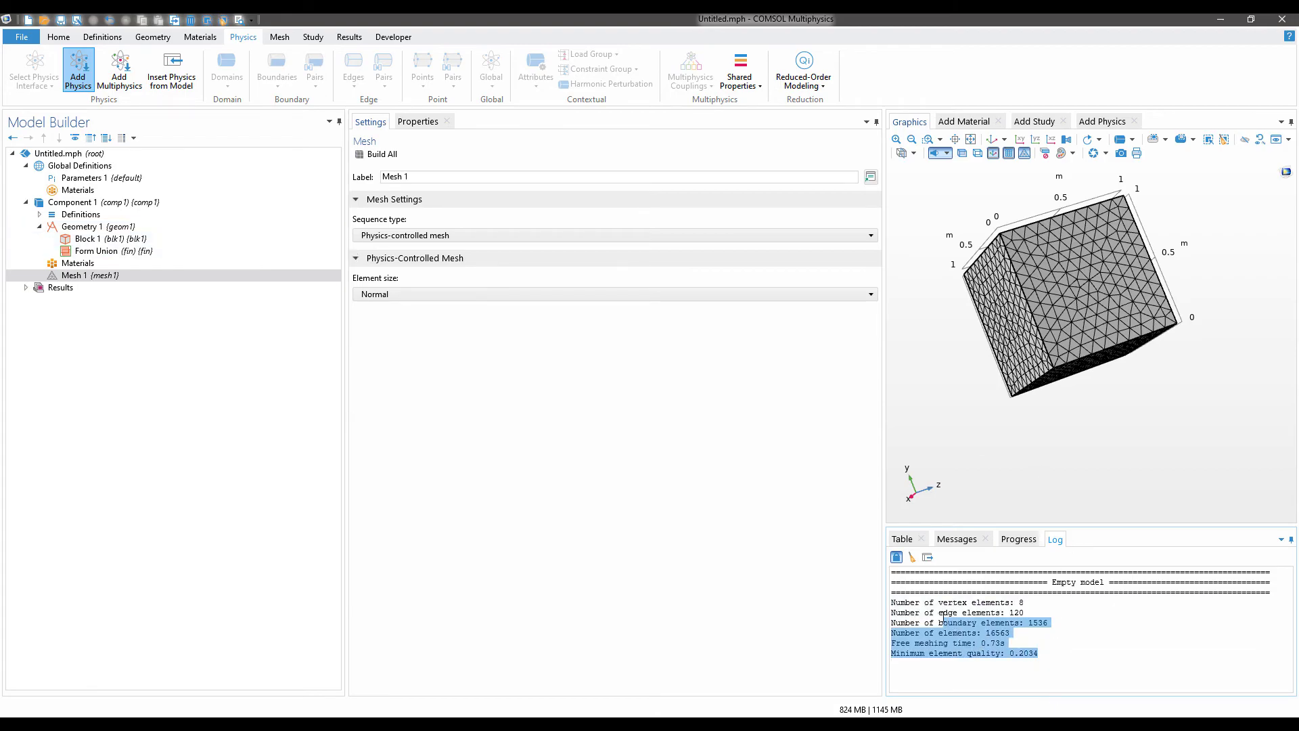
pyautogui.click(1013, 541)
pyautogui.click(969, 540)
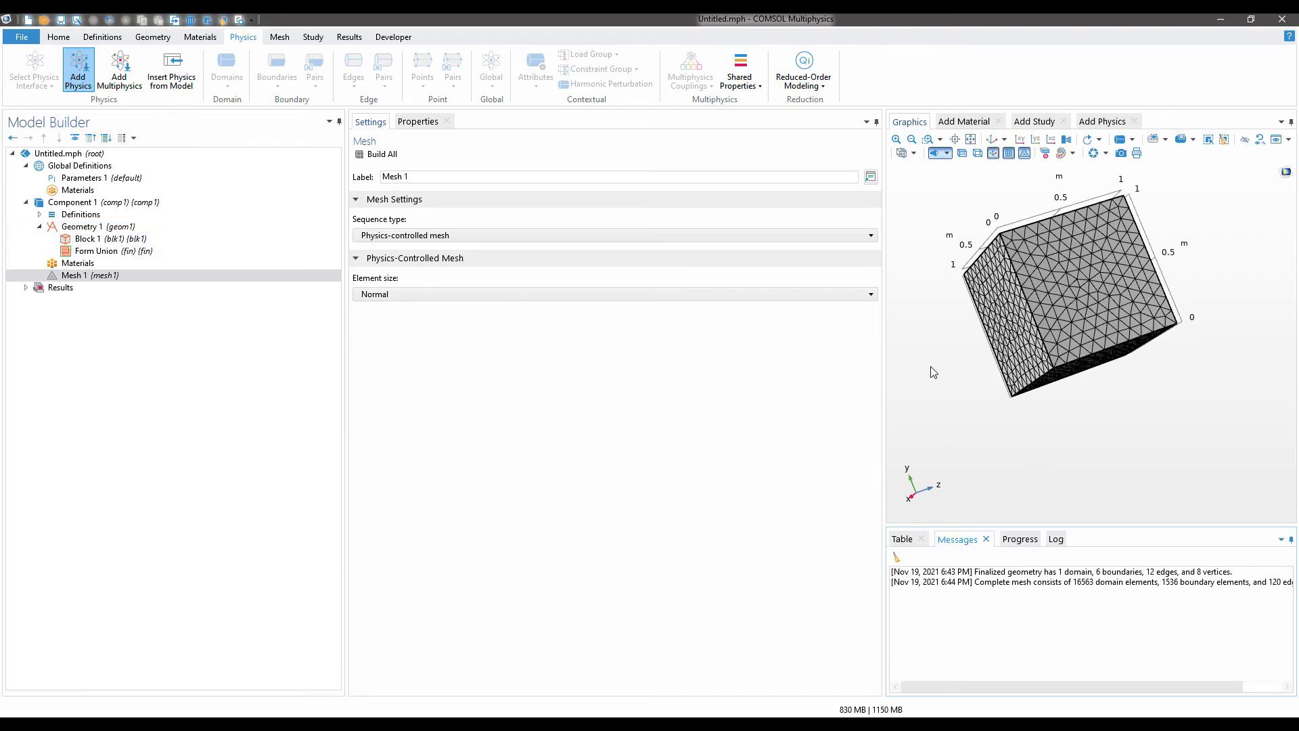